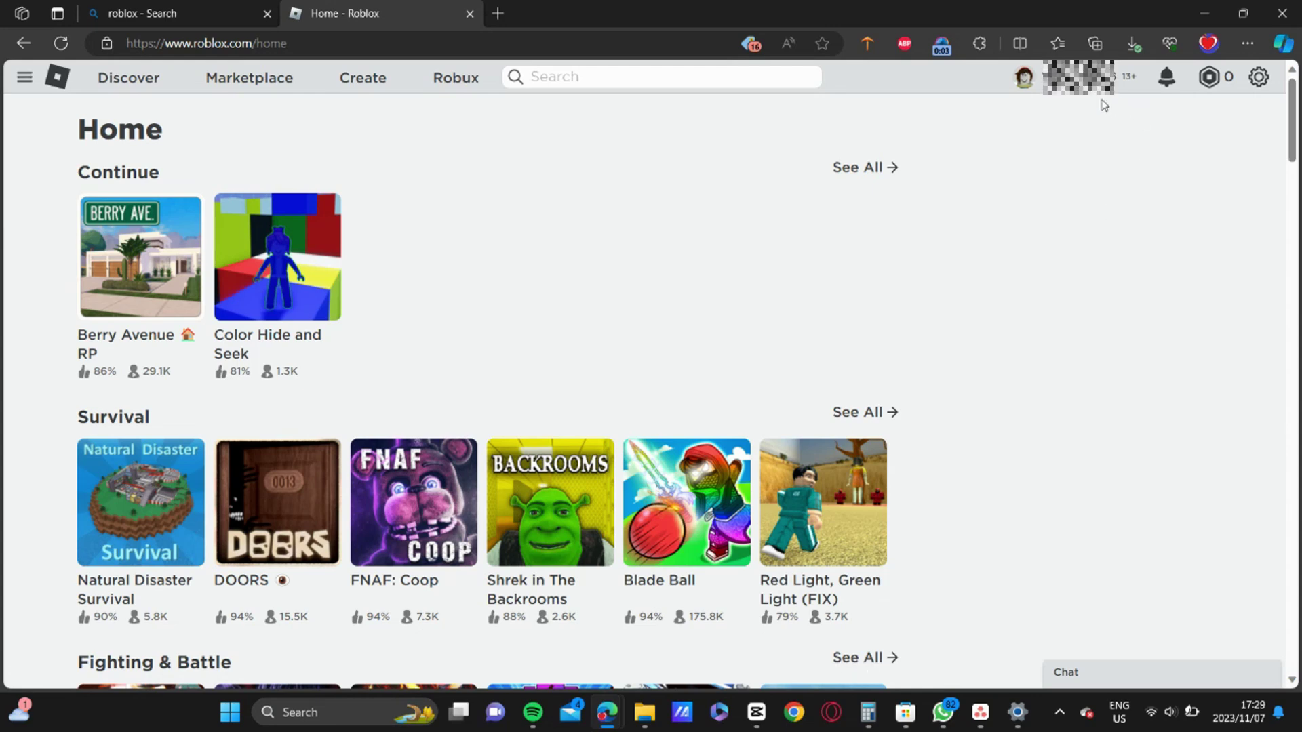
- Turn off the Tamper Dev and Adblock Plus extensions in Edge, then show the desktop
click(979, 43)
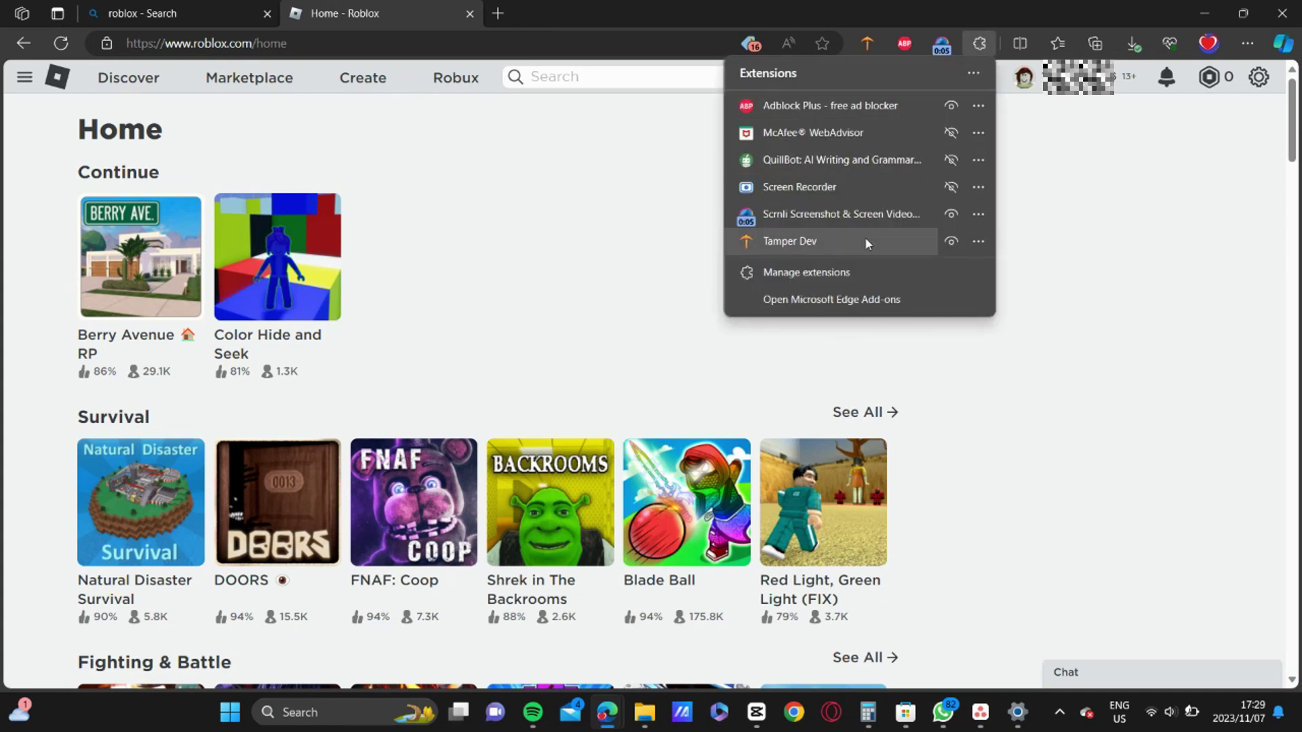
click(835, 283)
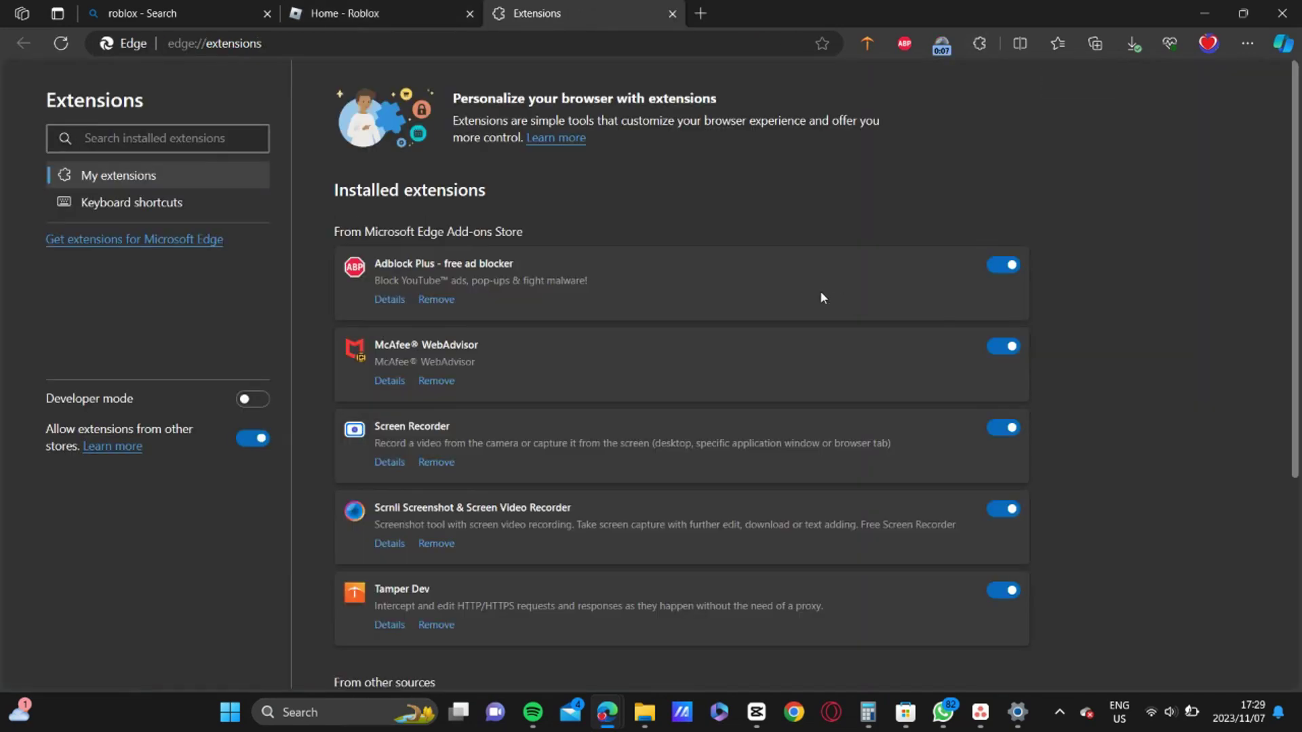
scroll(833, 272, down, 3)
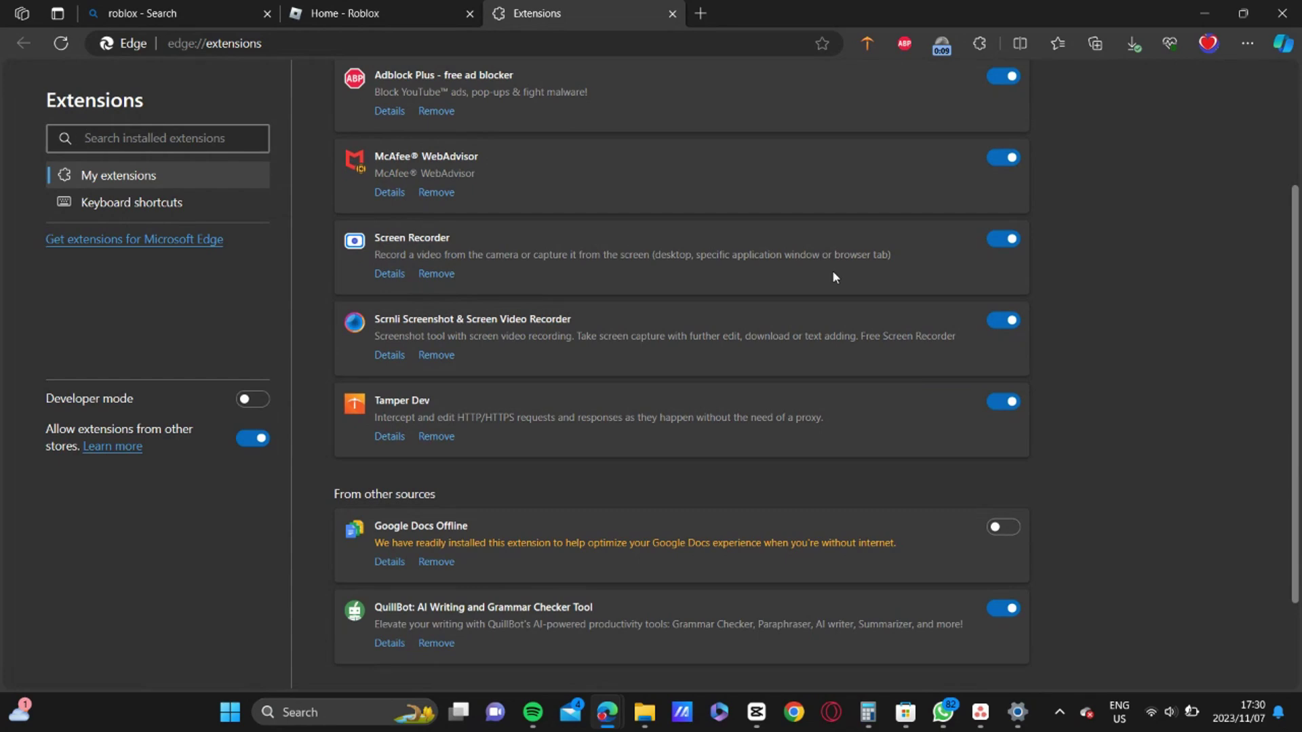
click(1006, 402)
scroll(837, 331, up, 2)
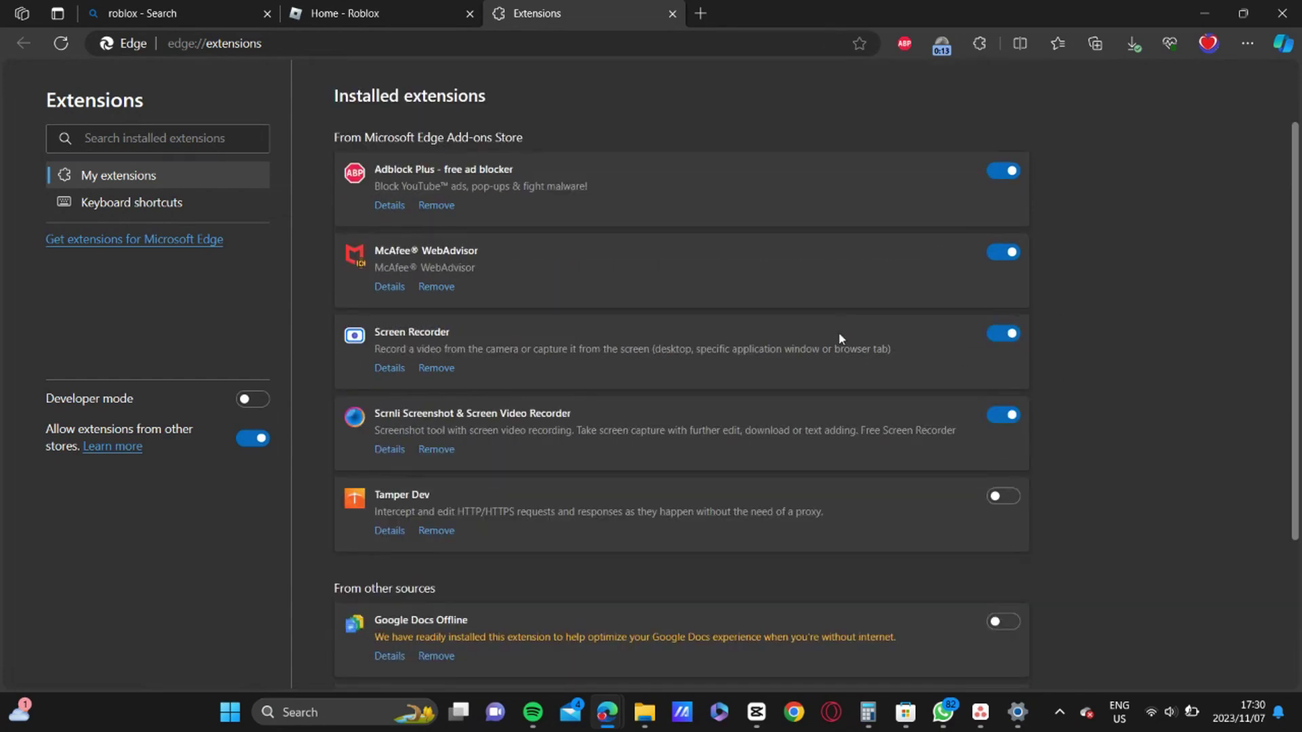
scroll(838, 331, up, 2)
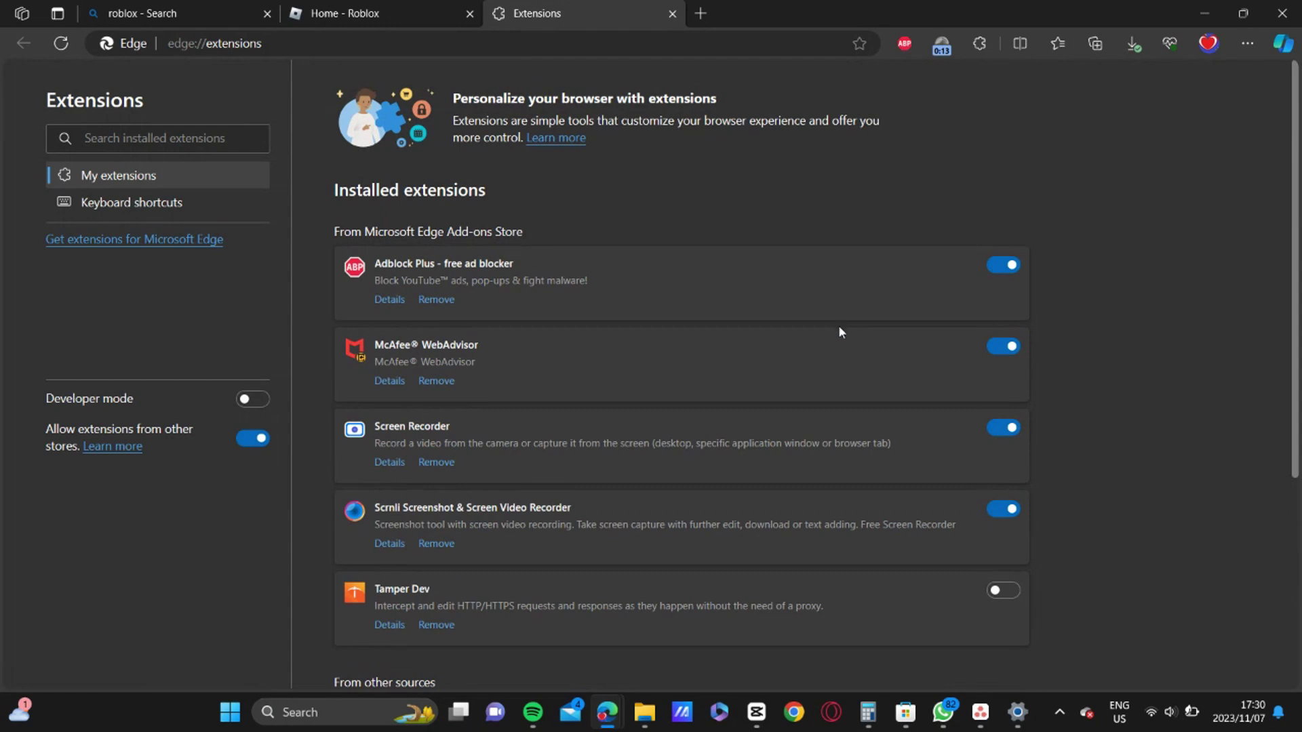
click(1001, 270)
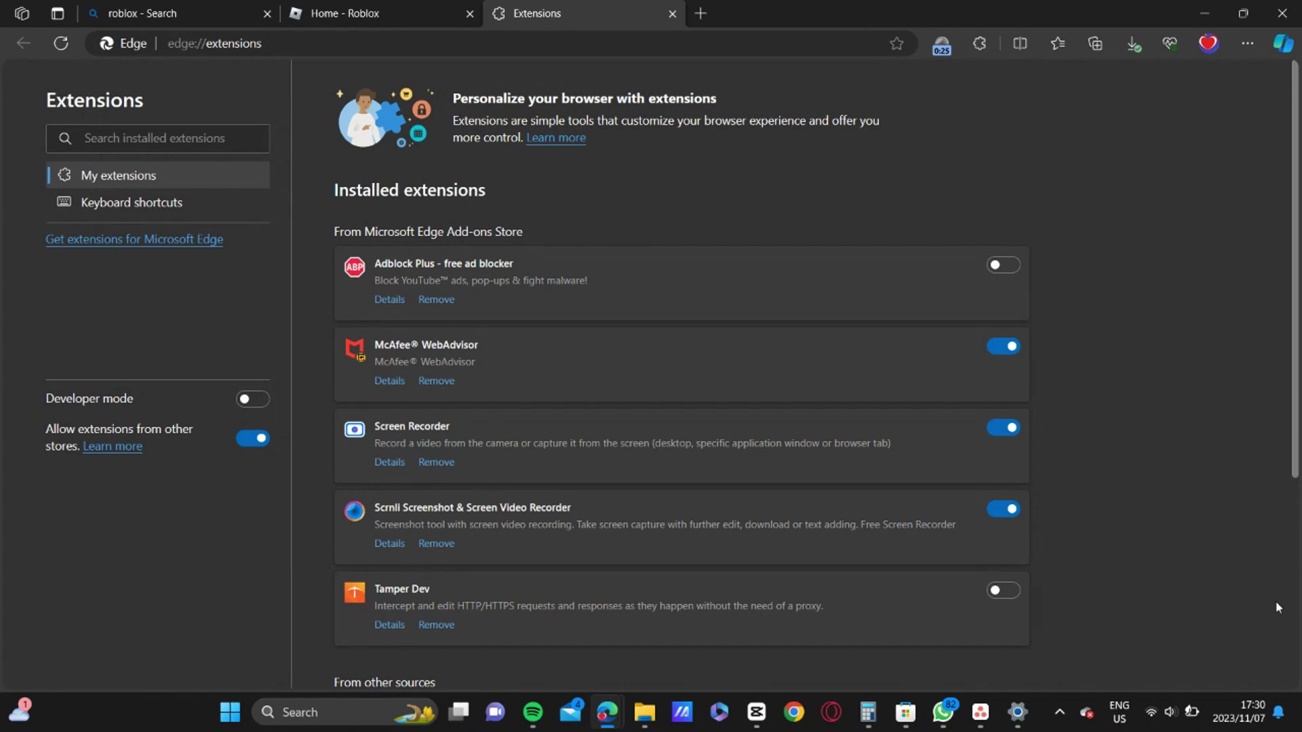
click(1298, 723)
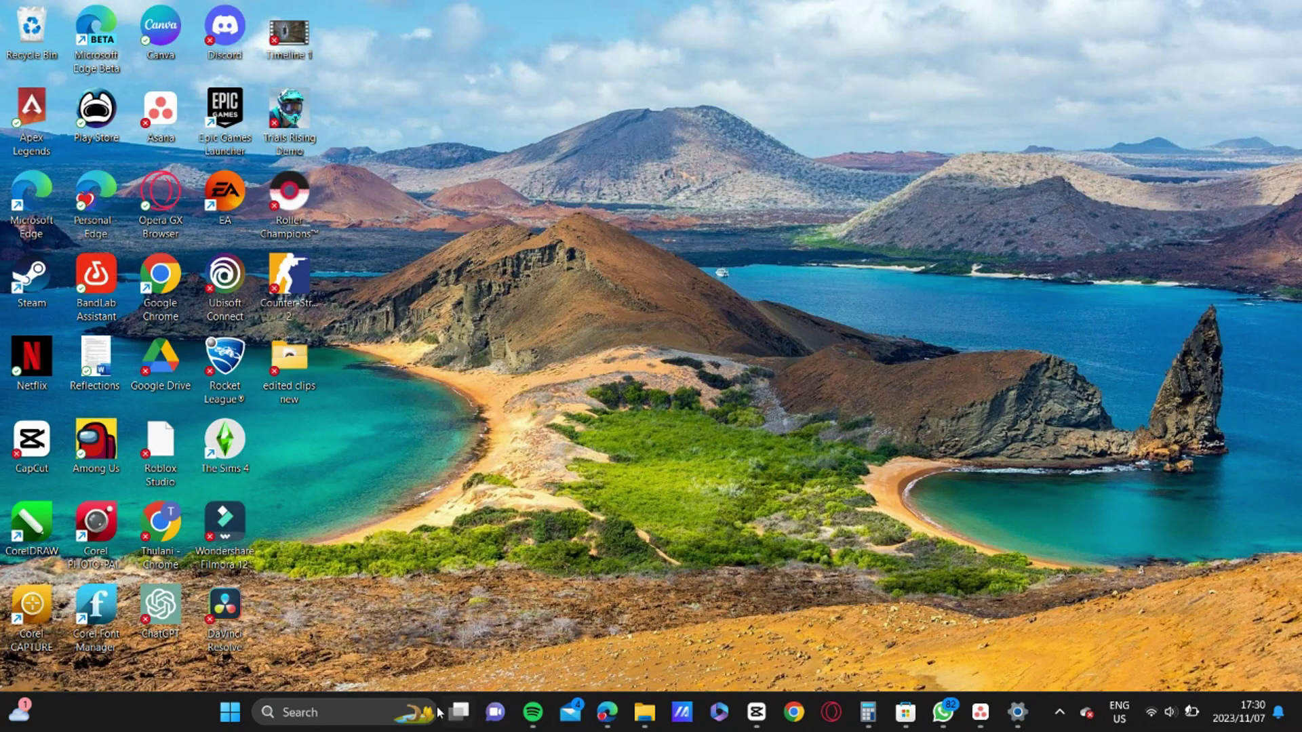
- Search for 'task manager' and launch the Task Manager app
click(372, 712)
text(ta)
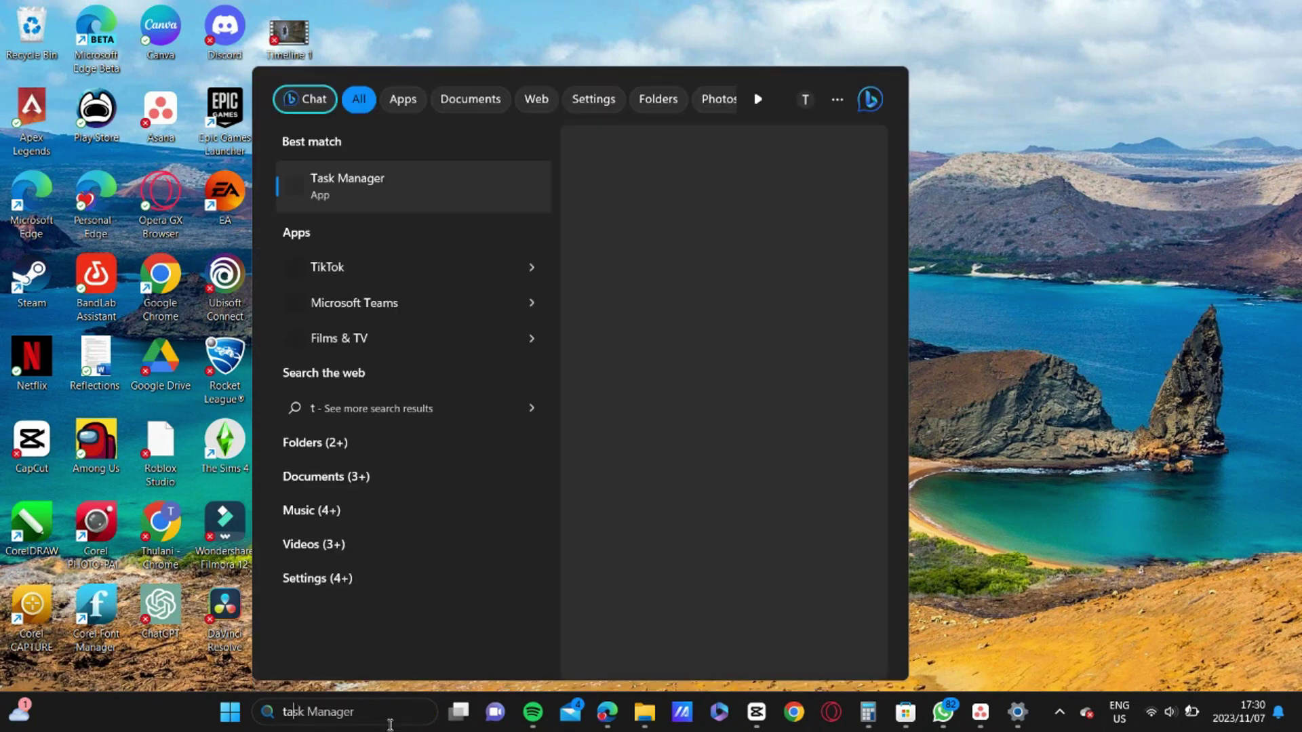
text(sk ma)
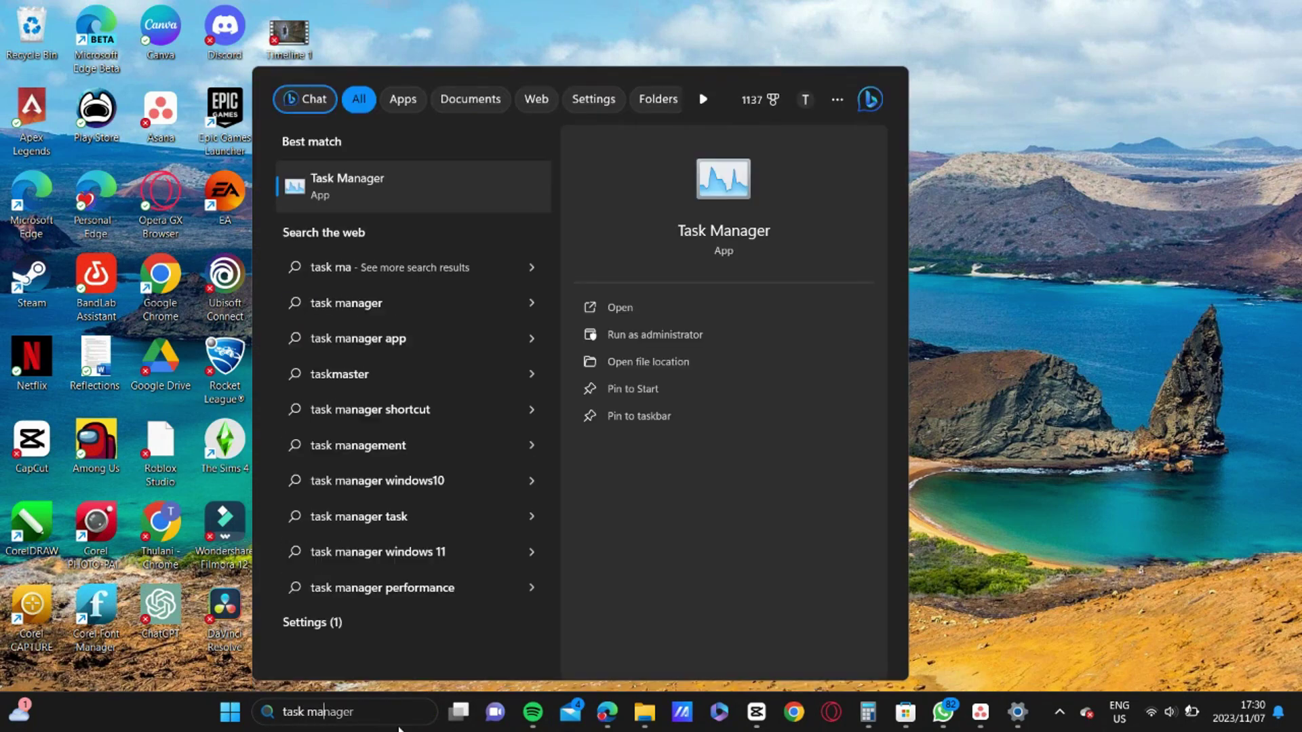
text(nager)
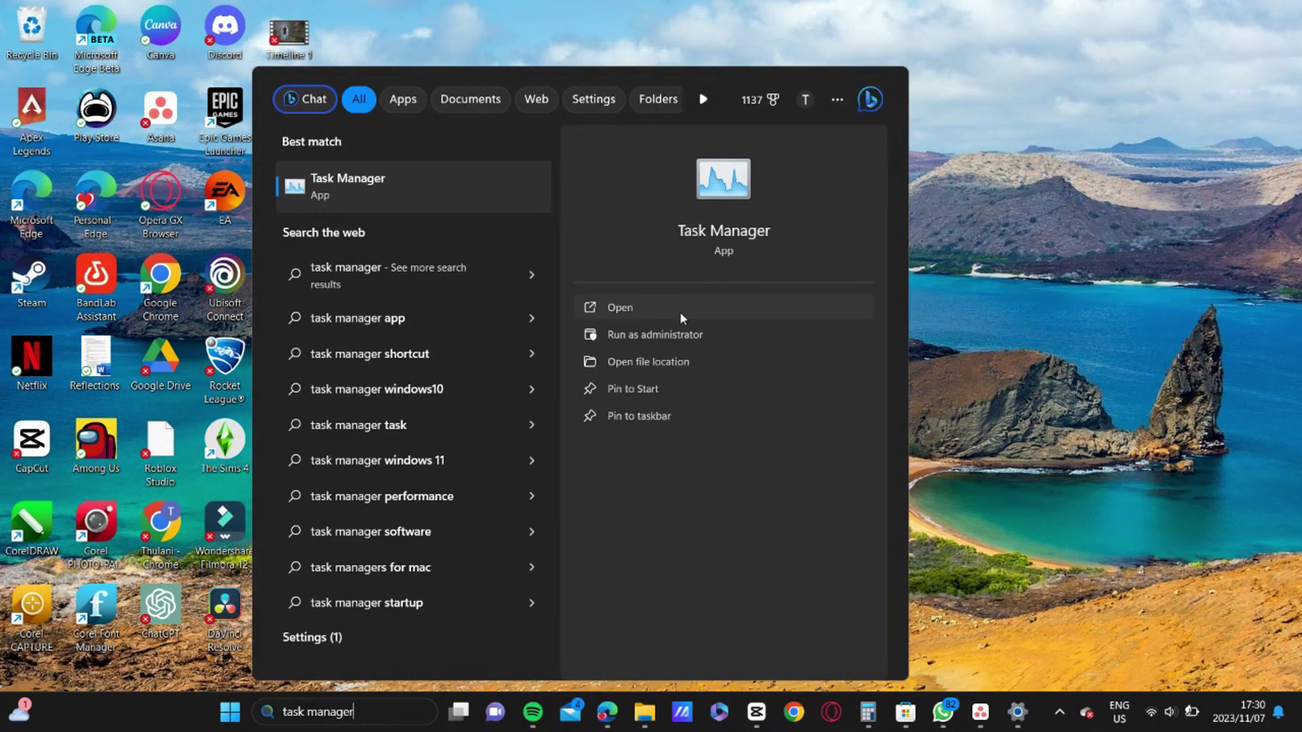
click(679, 311)
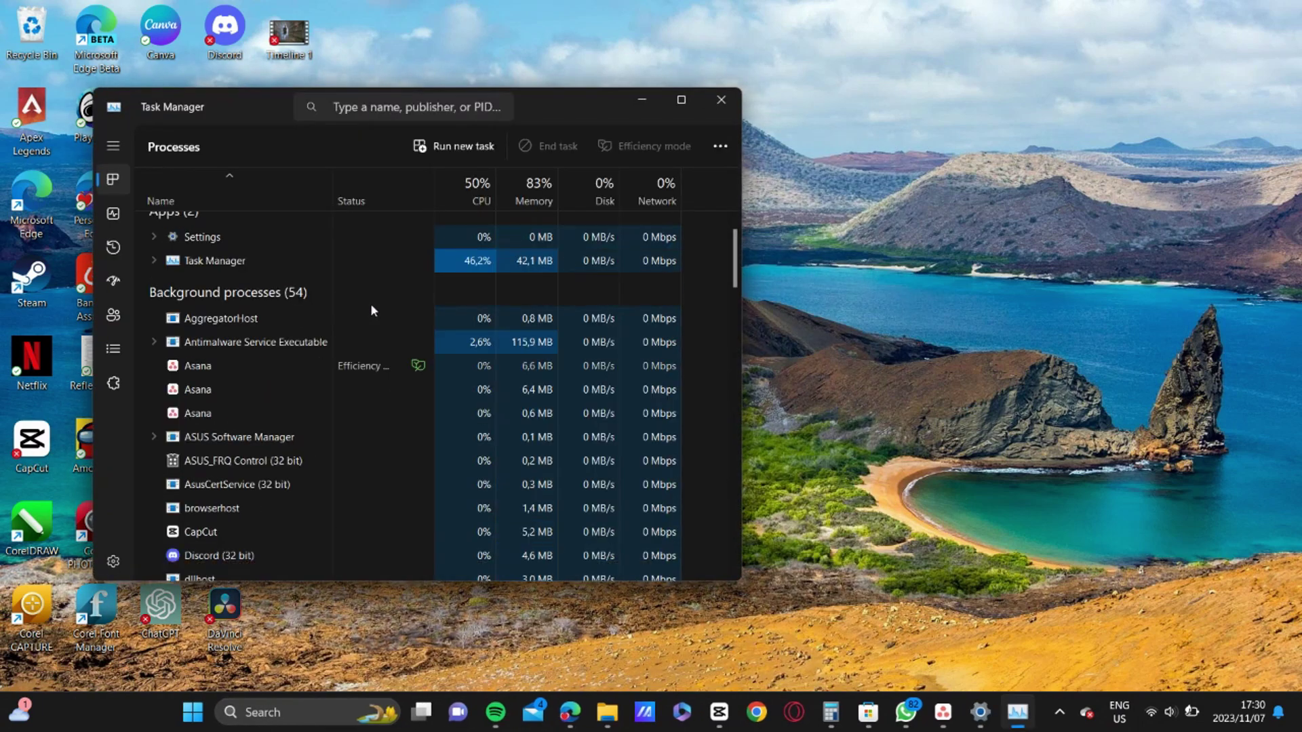
- Move Task Manager aside, look through the running processes, then close it
drag(571, 115, 848, 134)
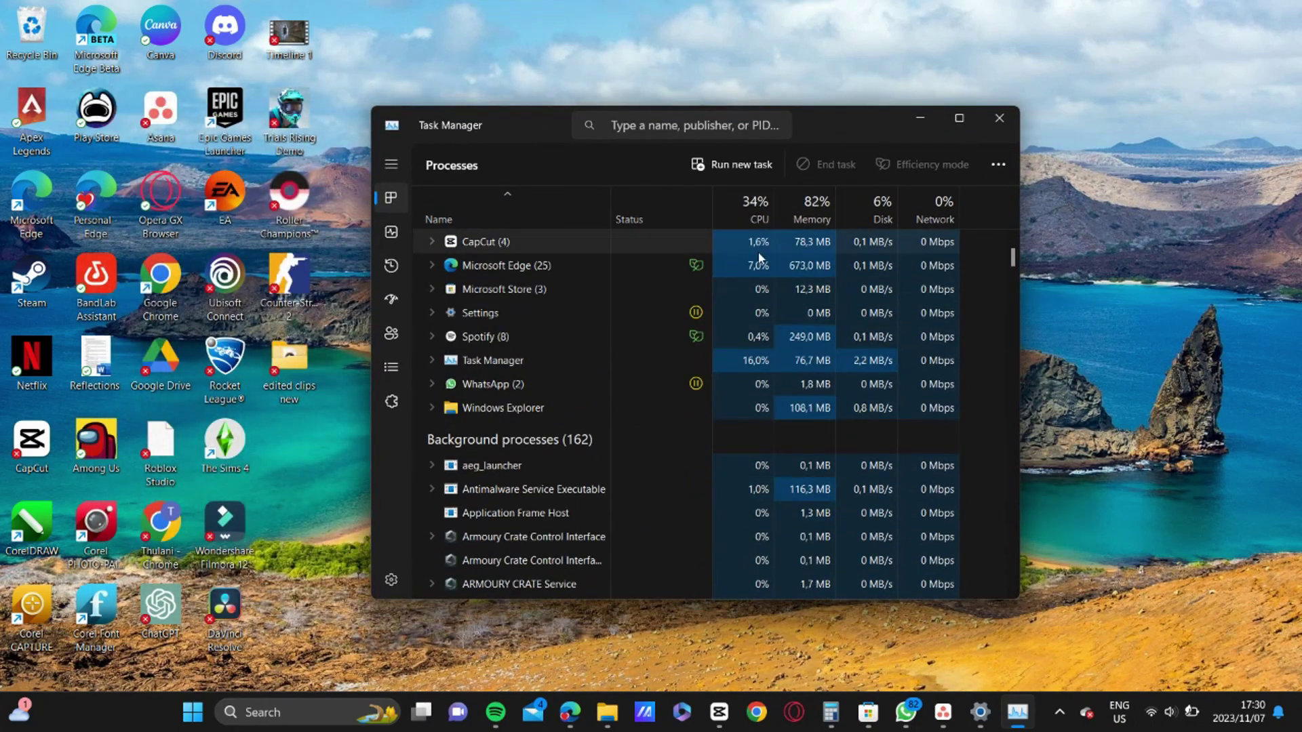
scroll(753, 255, down, 5)
scroll(750, 250, down, 6)
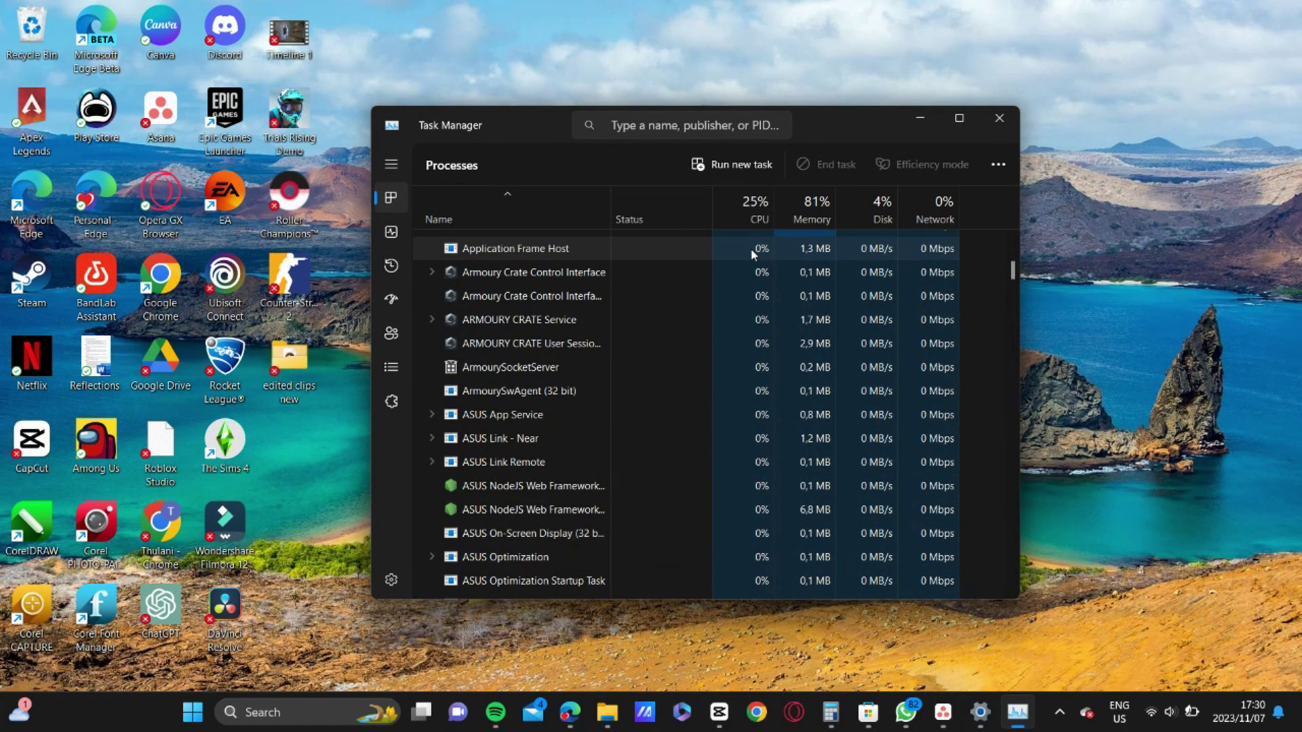
scroll(745, 256, down, 9)
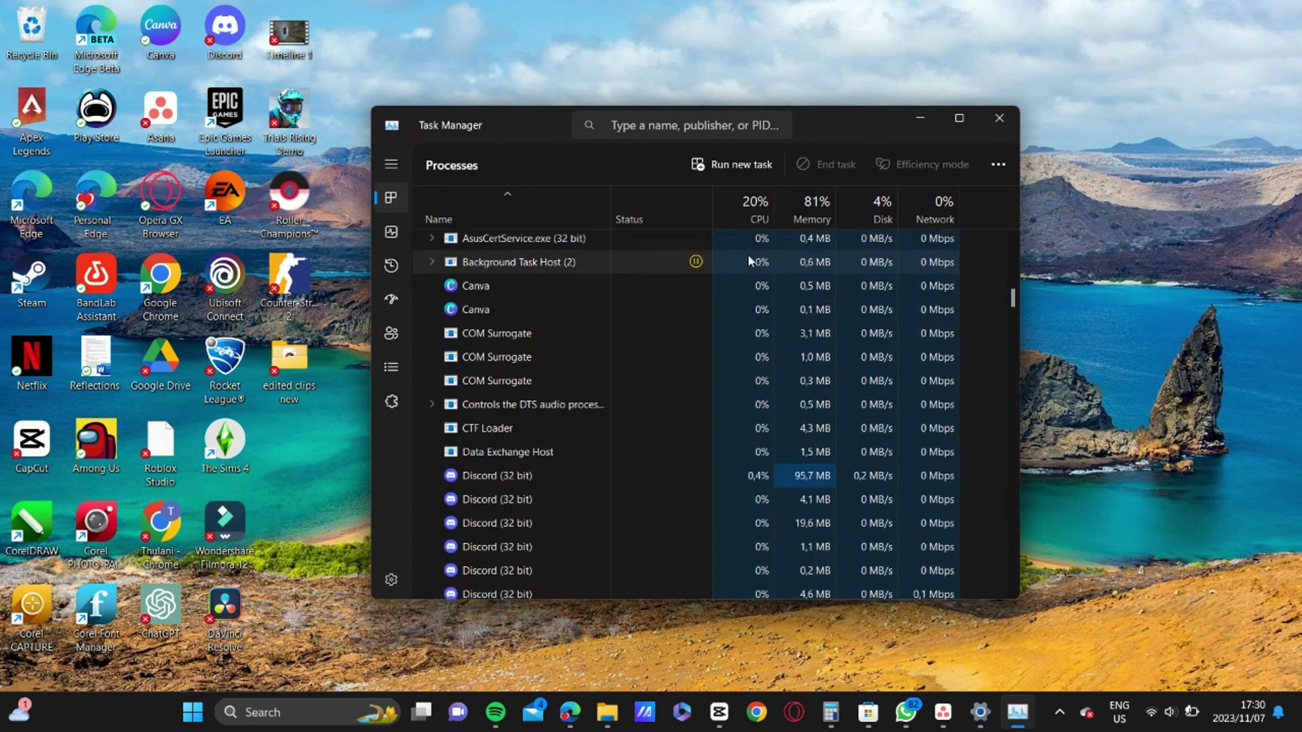
scroll(738, 252, down, 12)
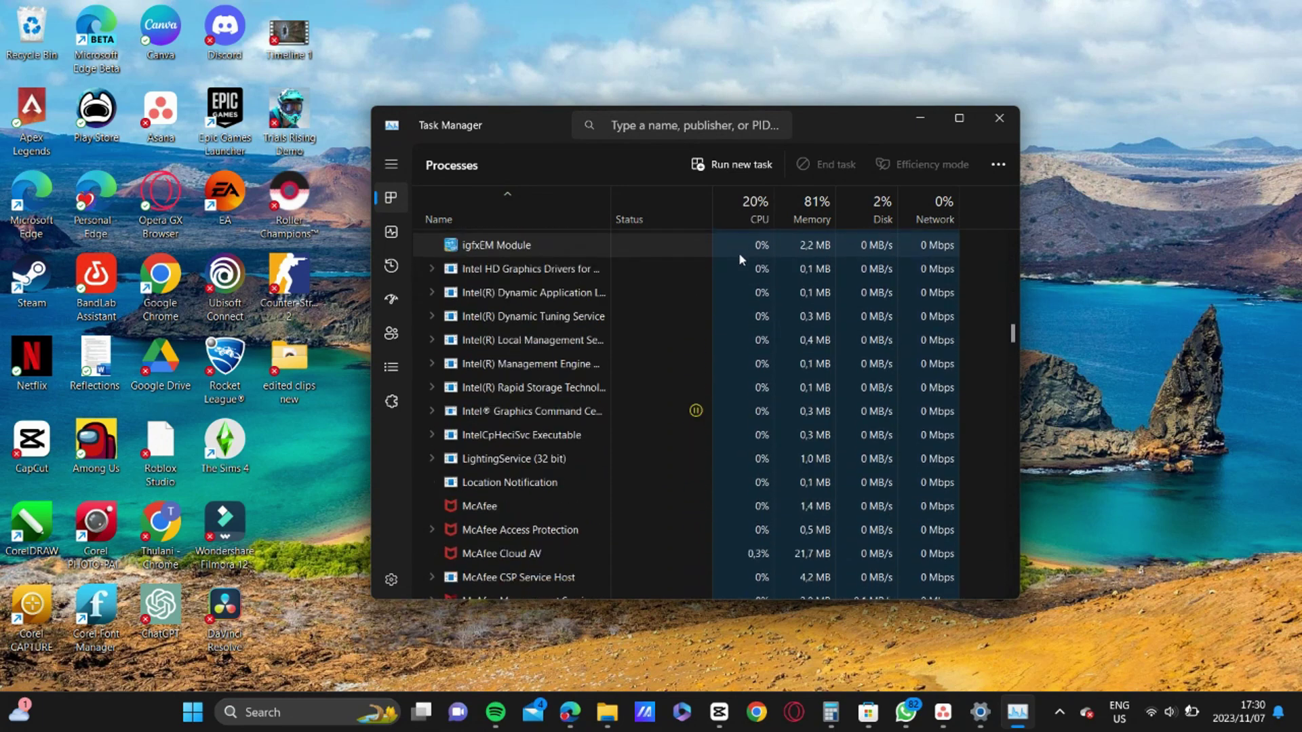
scroll(738, 253, down, 10)
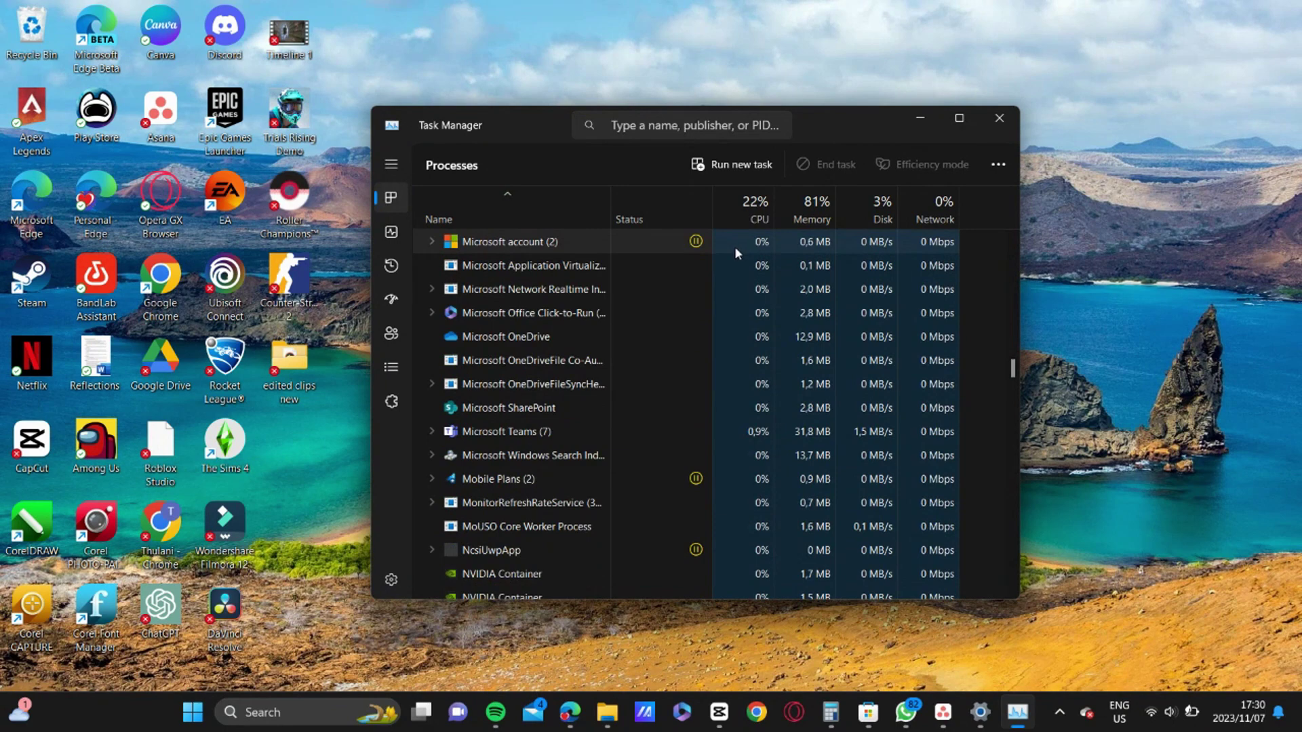
scroll(734, 254, down, 10)
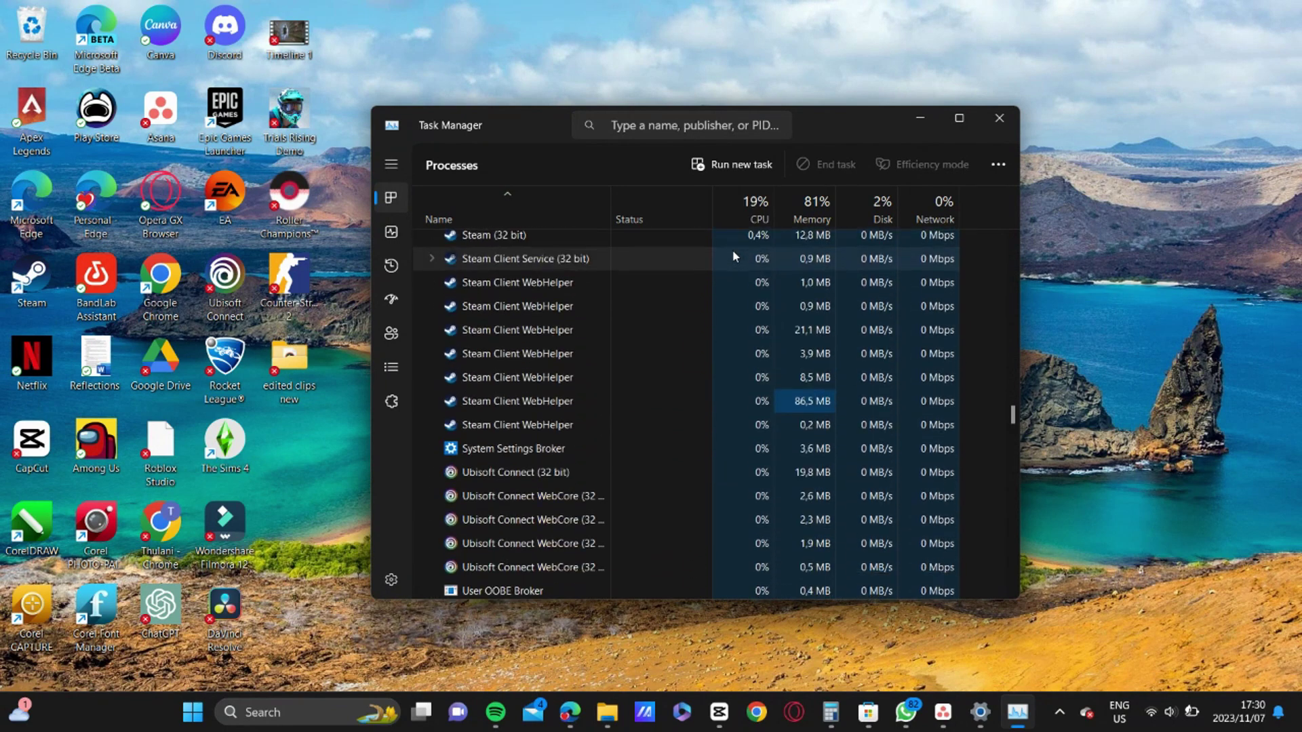
scroll(732, 255, up, 1)
scroll(733, 255, down, 1)
scroll(732, 255, up, 1)
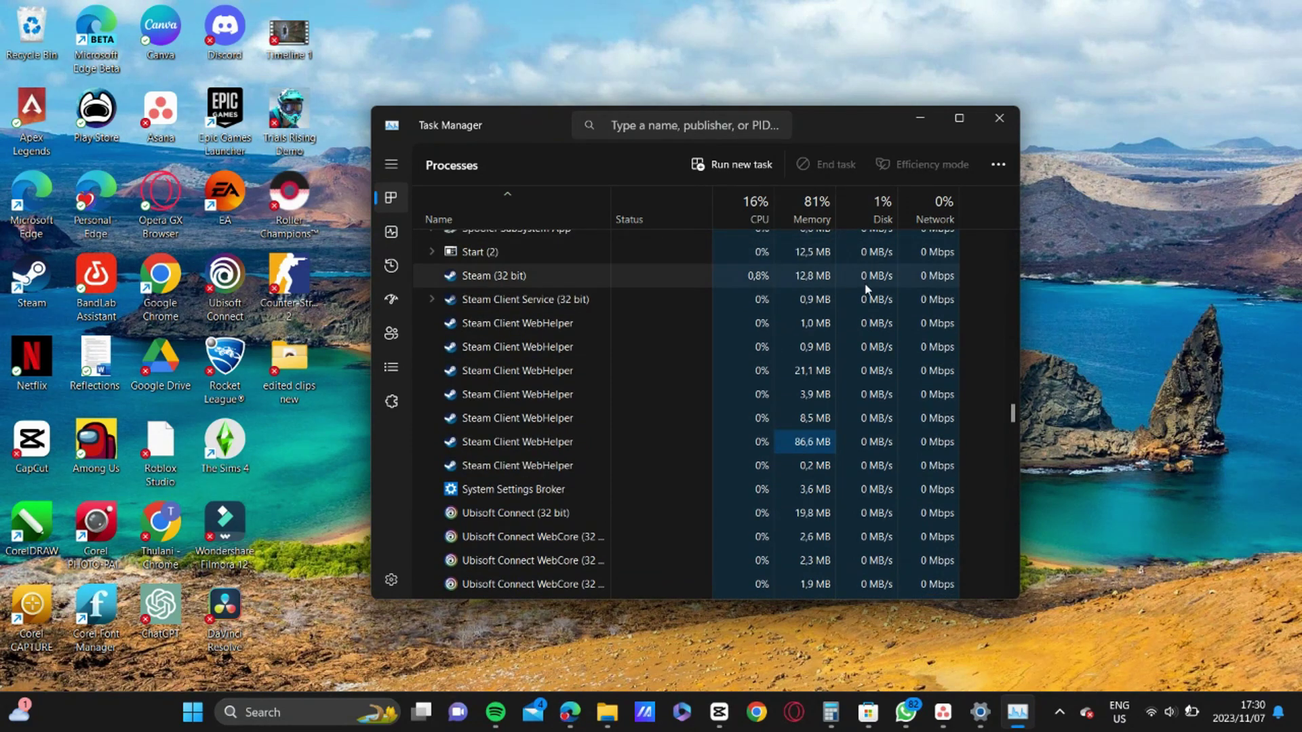
scroll(733, 255, up, 1)
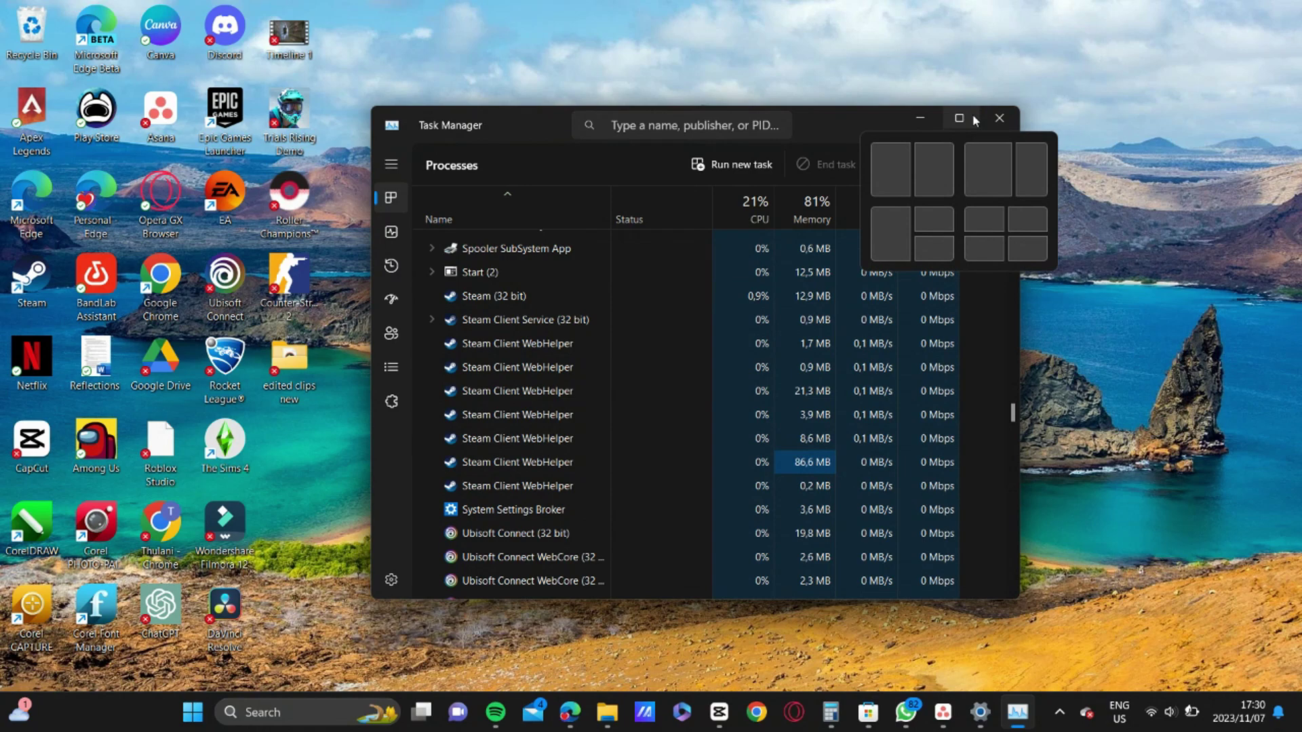
click(990, 120)
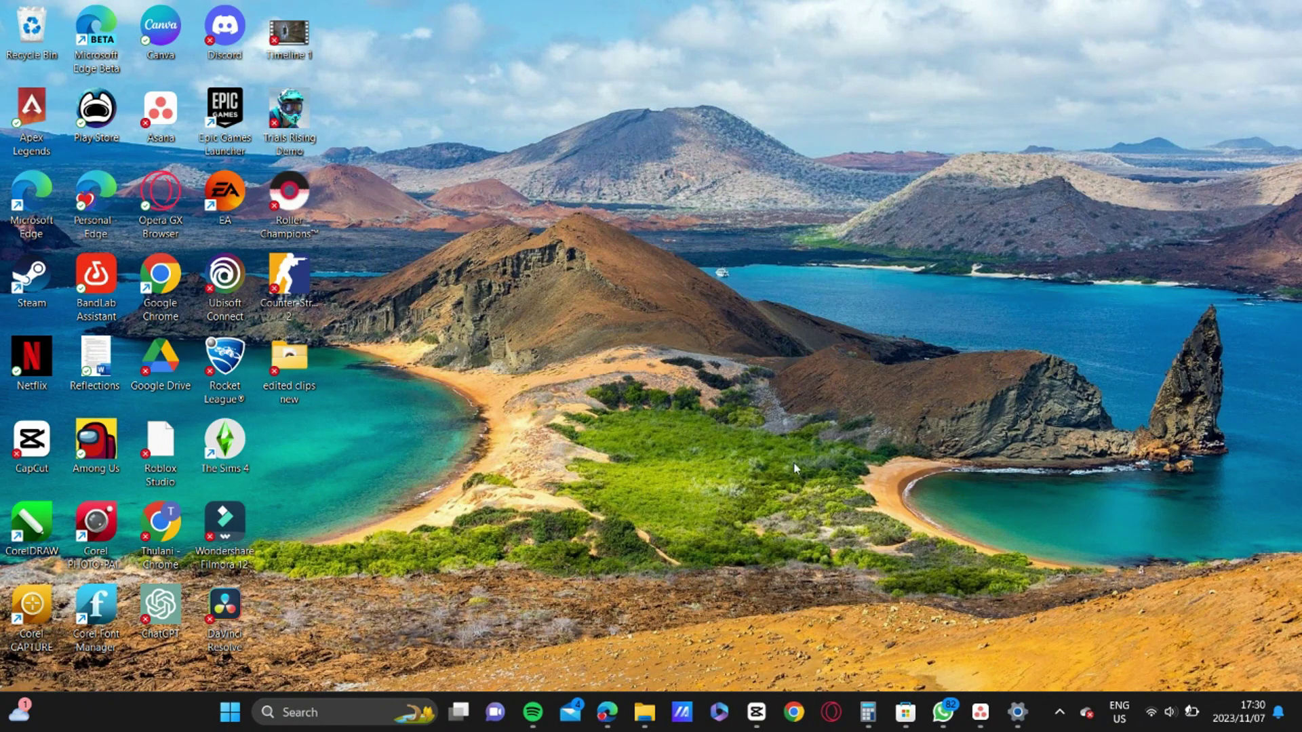
- Search for 'geforce' and launch GeForce Experience
click(354, 705)
text(gef)
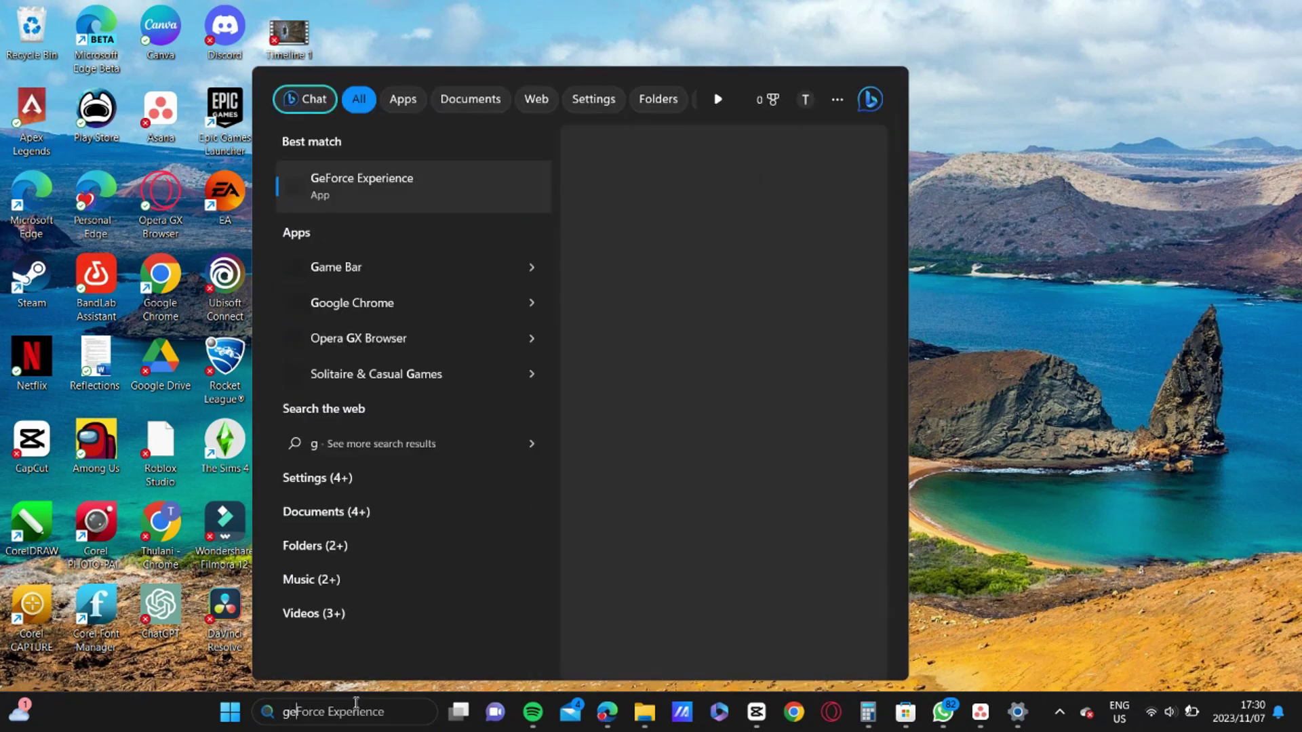
text(orce)
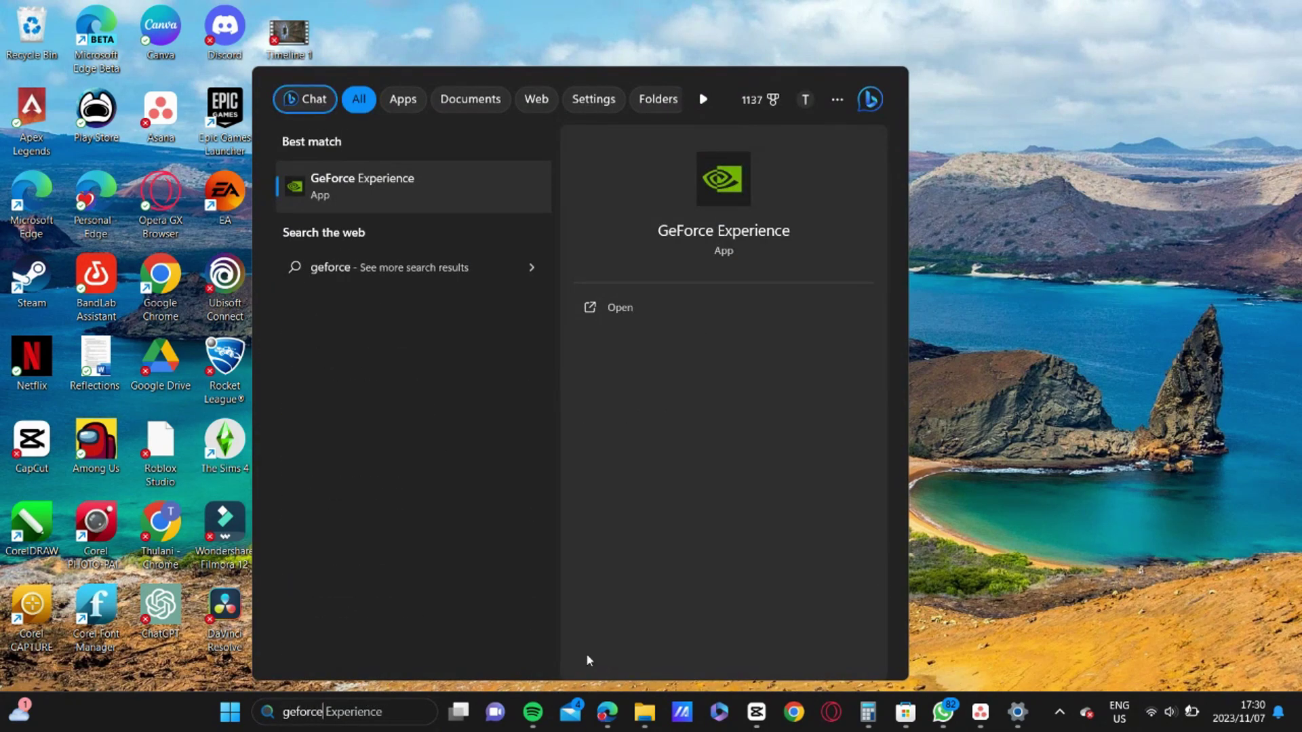
click(639, 309)
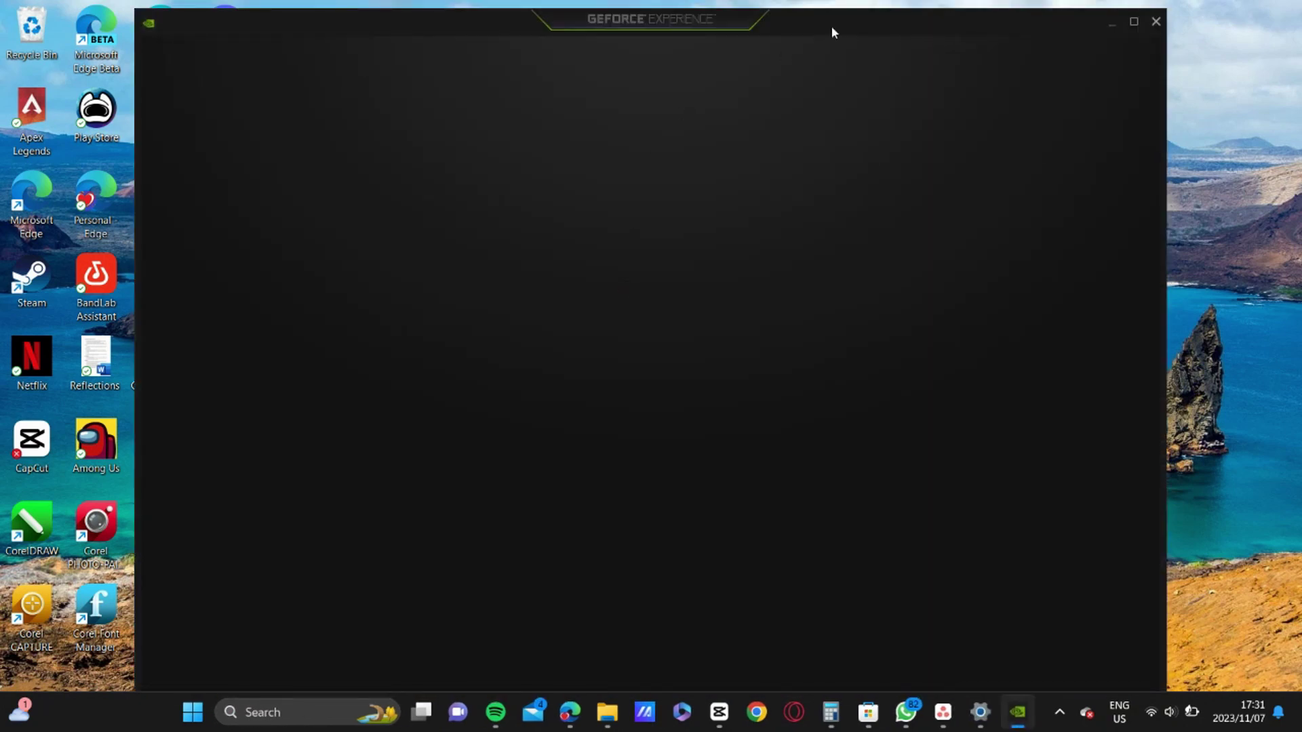
- Dismiss the tip, view Game Ready Driver 546.01 under Drivers, then close GeForce Experience
drag(831, 27, 896, 28)
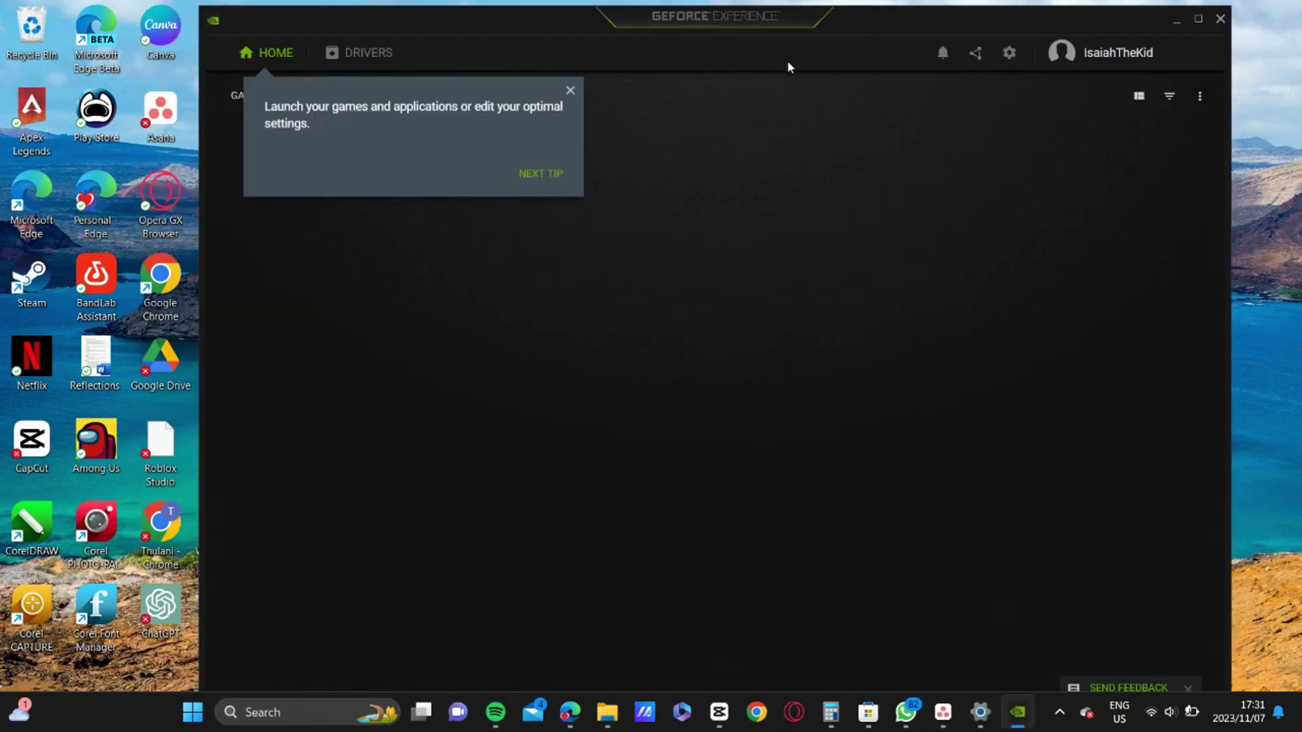
click(571, 92)
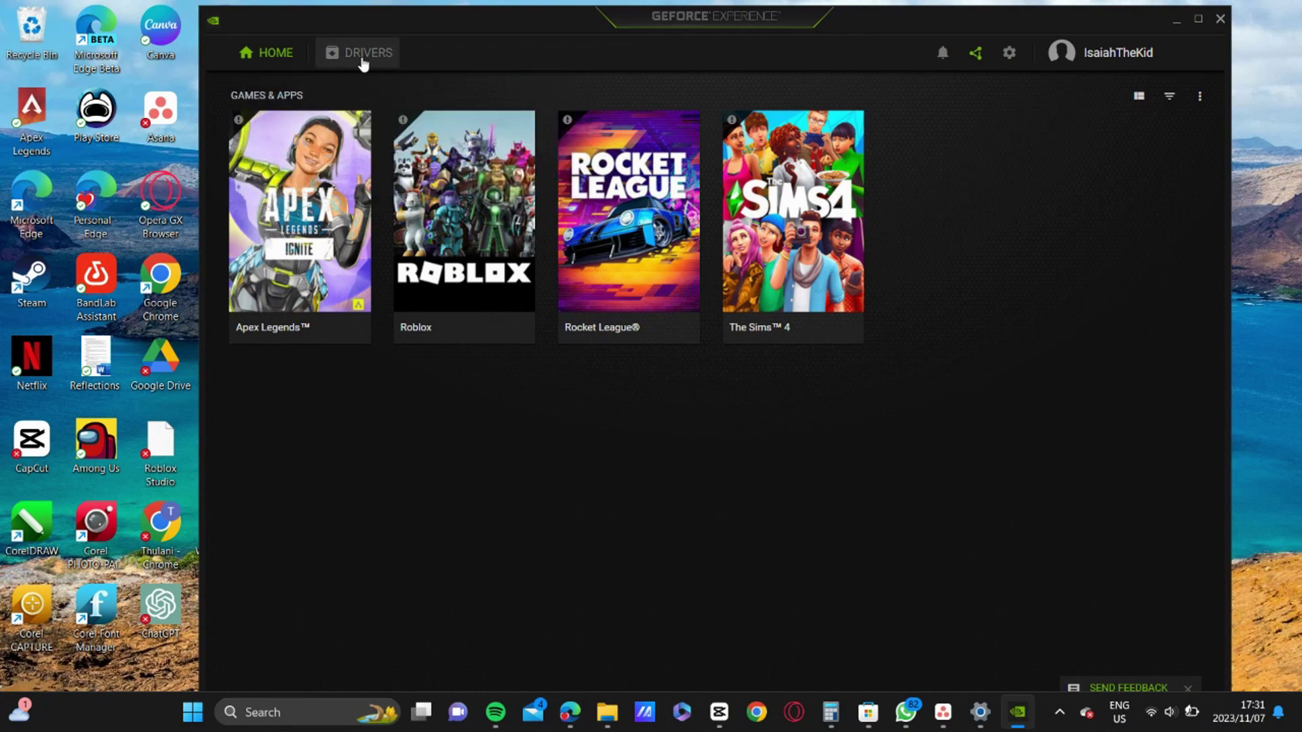
click(363, 54)
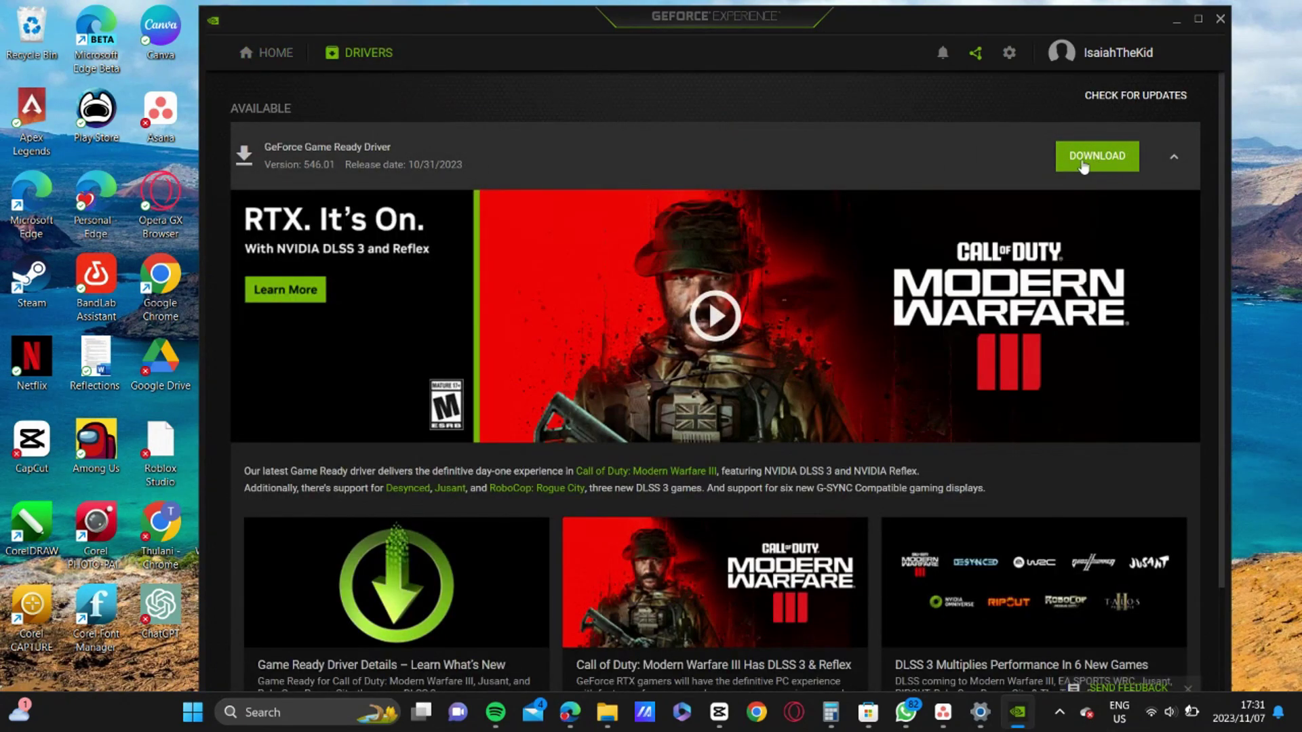
click(1219, 19)
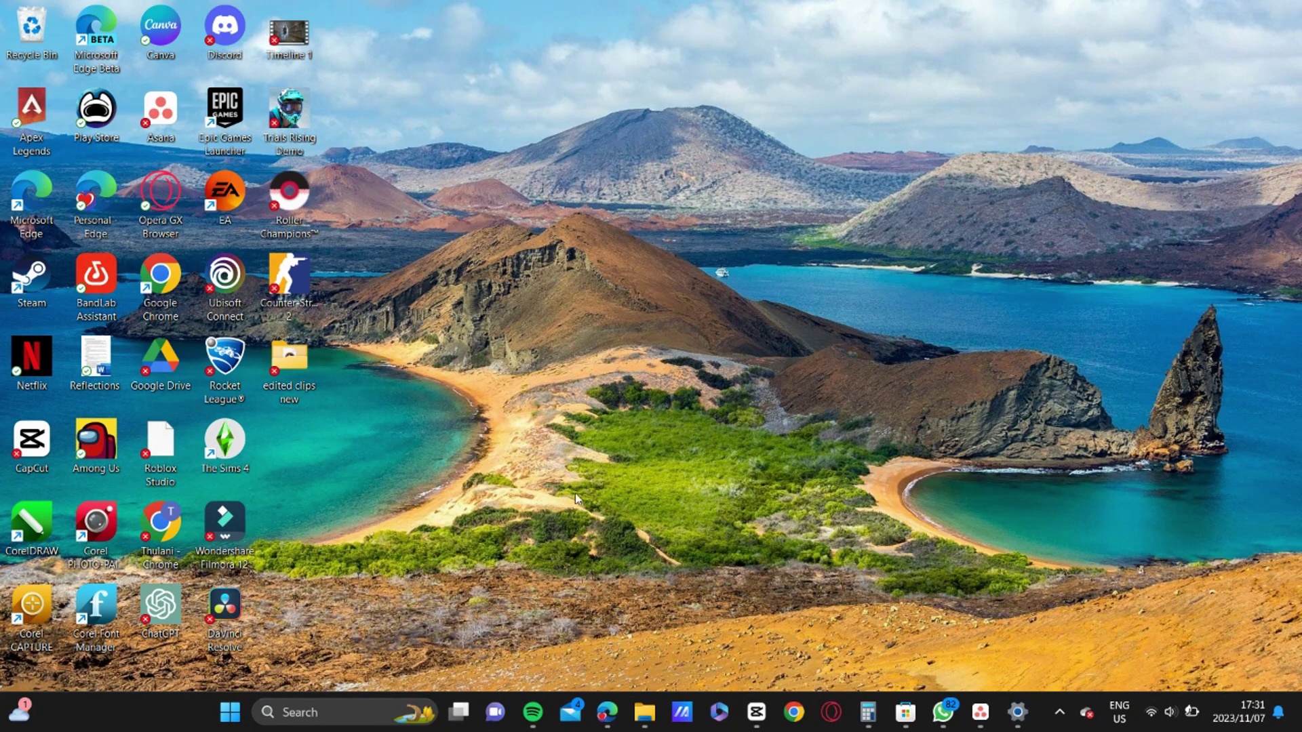
- Bring Settings back and go to System › Display, scrolling down to Related settings
click(1016, 712)
click(130, 220)
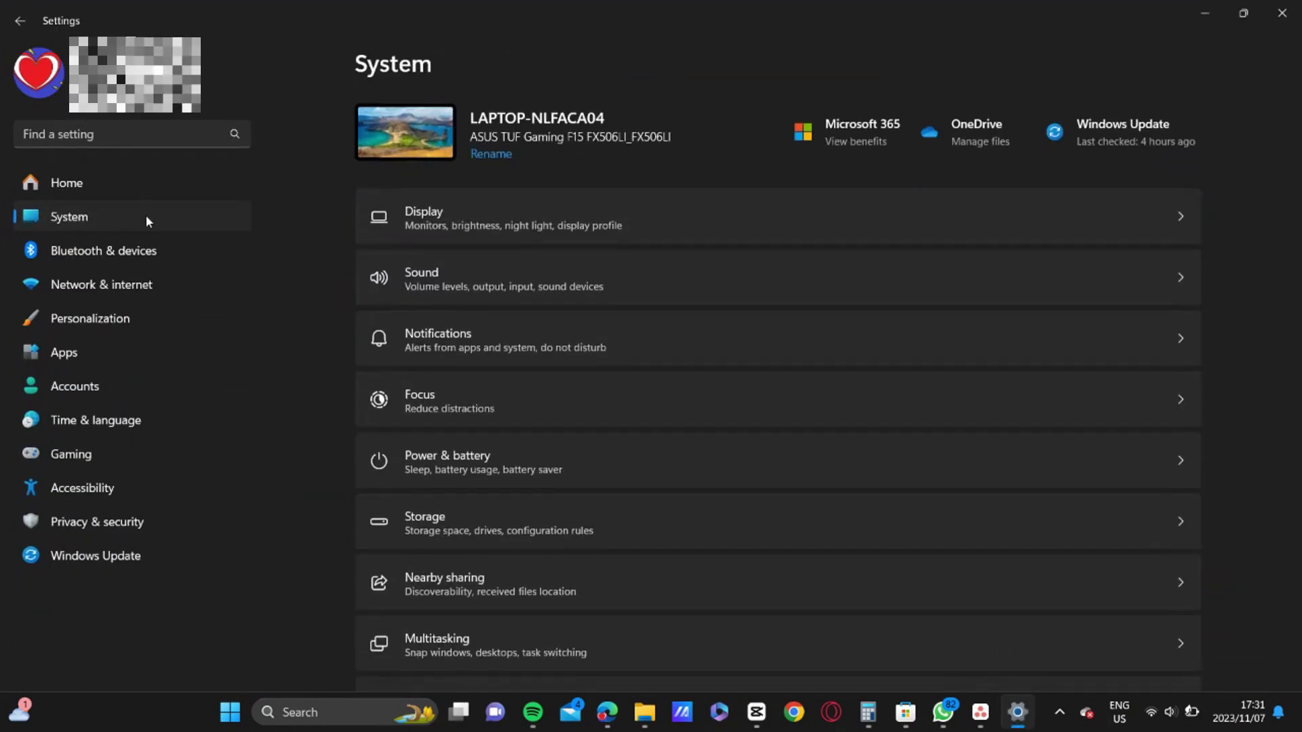
click(461, 208)
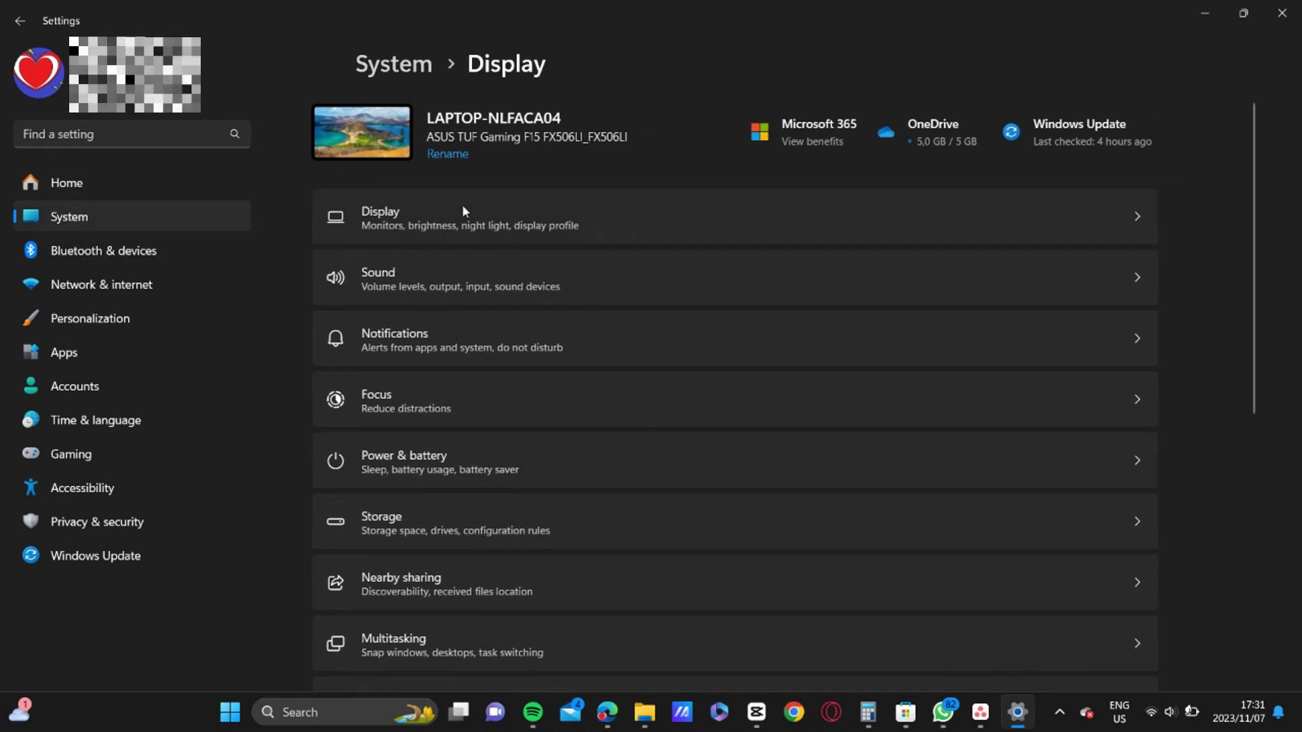
scroll(463, 207, down, 2)
scroll(463, 205, down, 3)
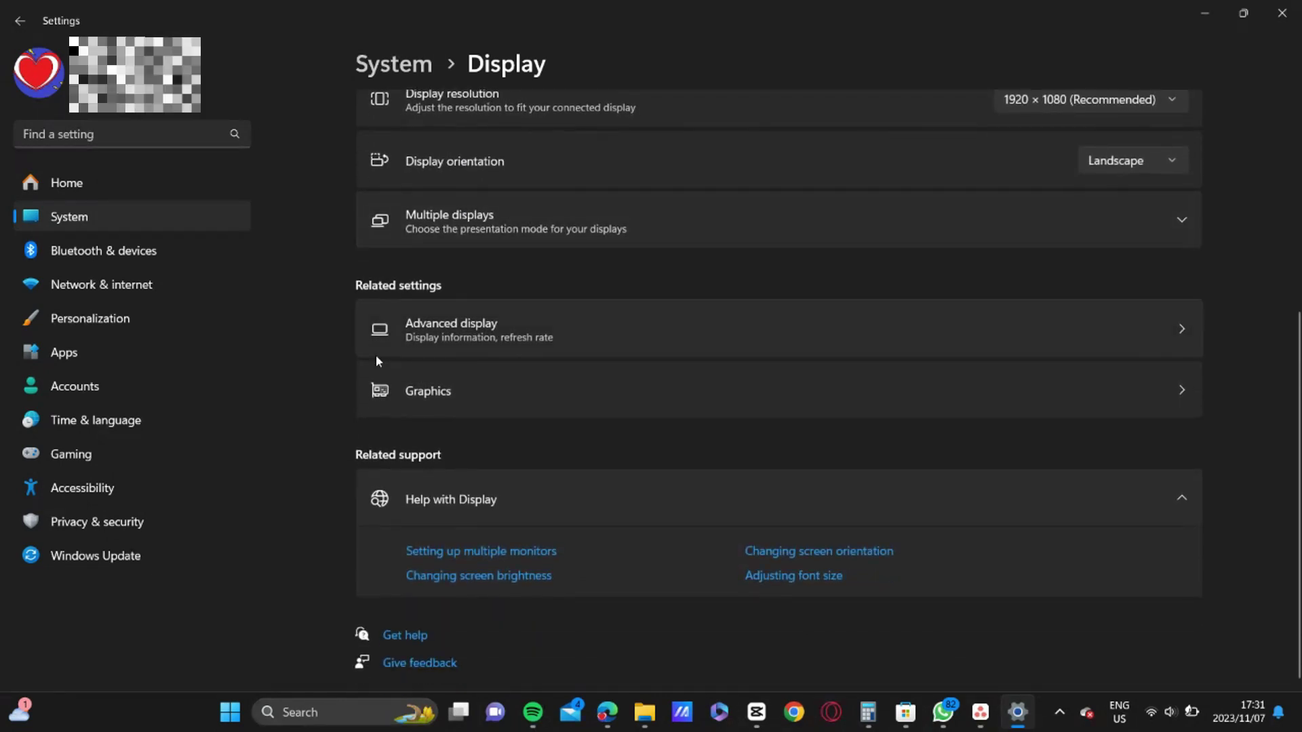
- On the Graphics page, add Roblox as a Microsoft Store app; it's already listed
click(457, 381)
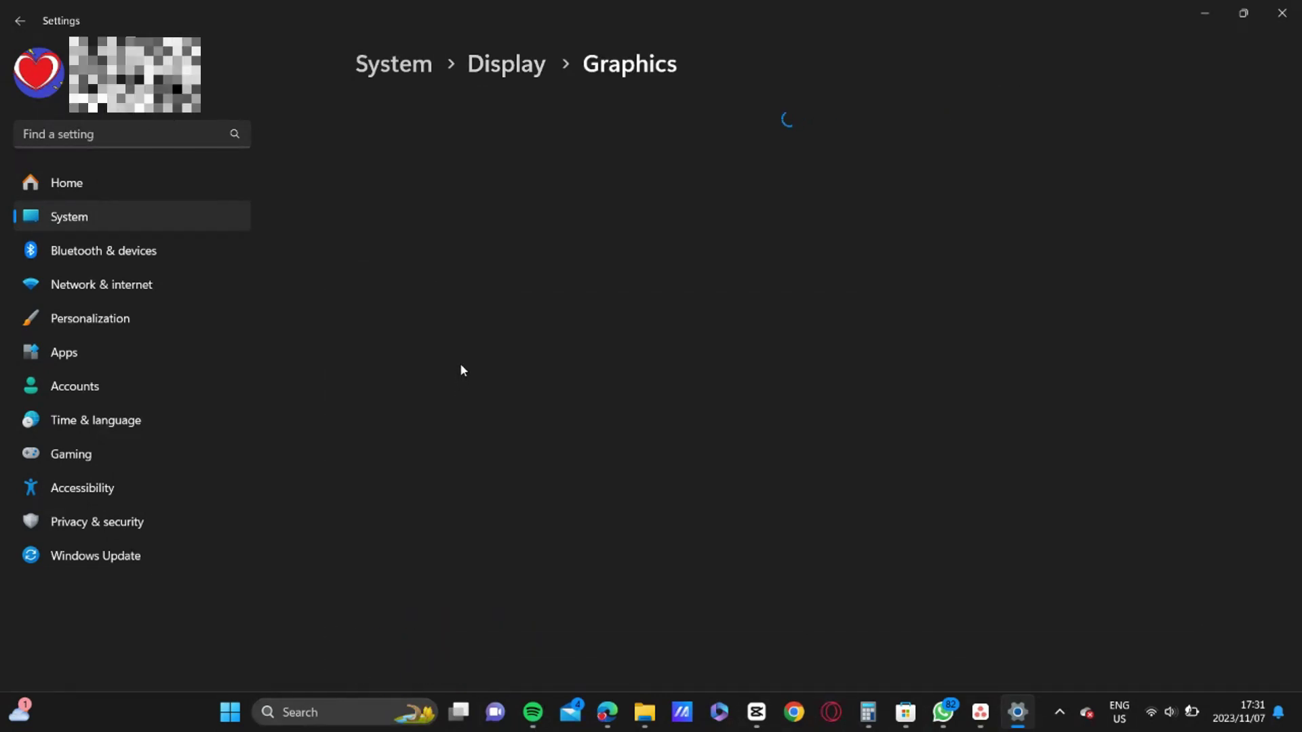
click(482, 265)
click(480, 303)
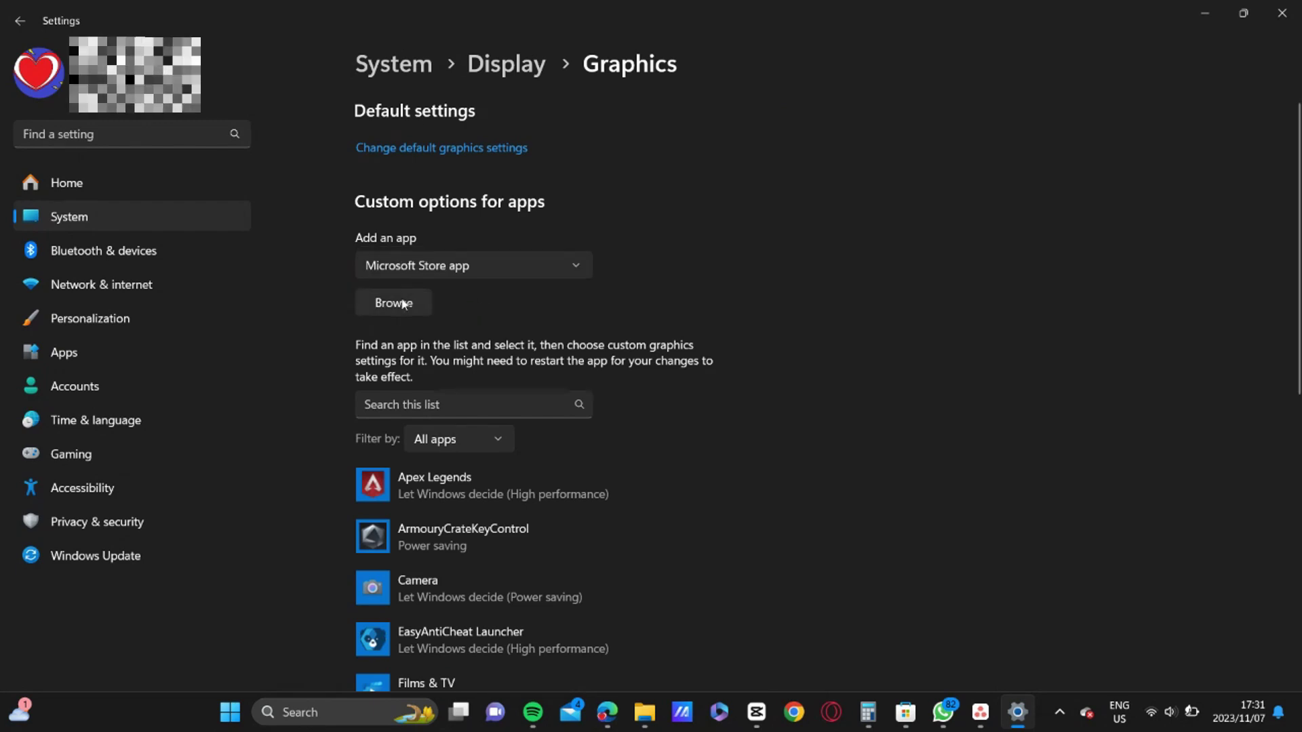
click(400, 303)
scroll(603, 170, down, 15)
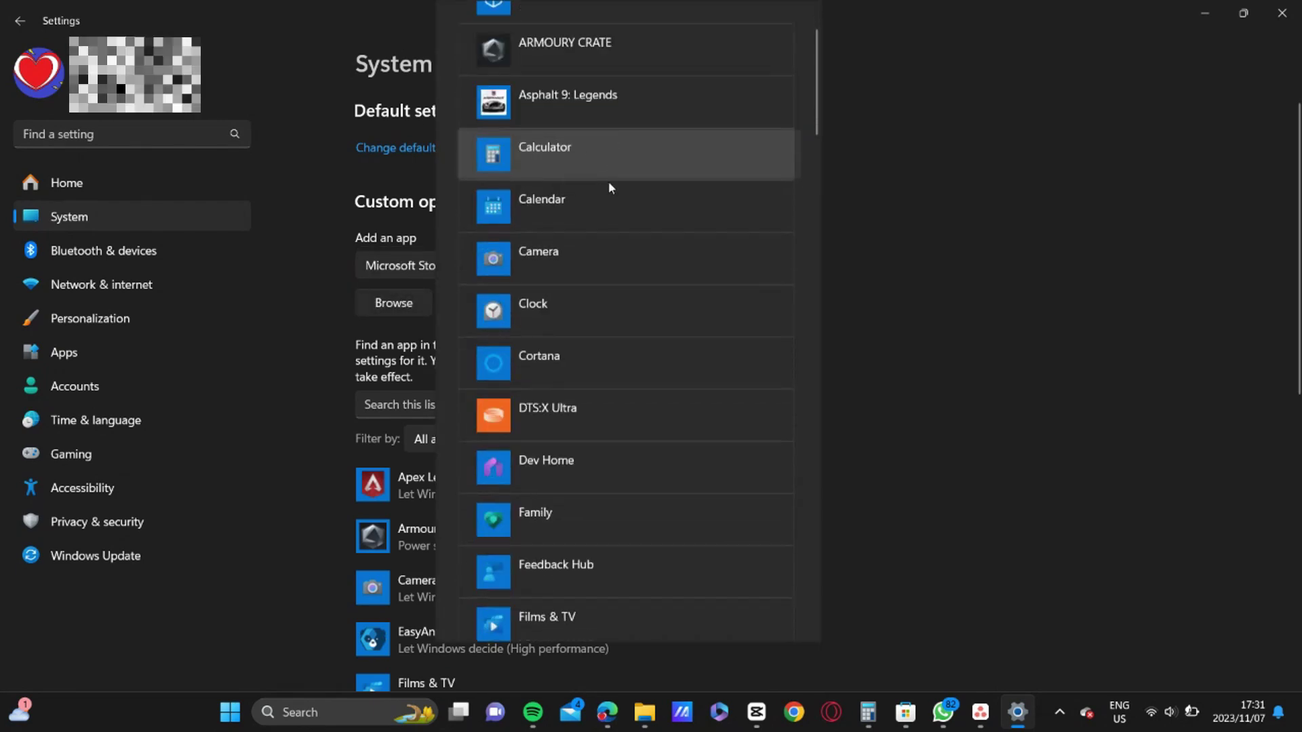
scroll(599, 160, down, 12)
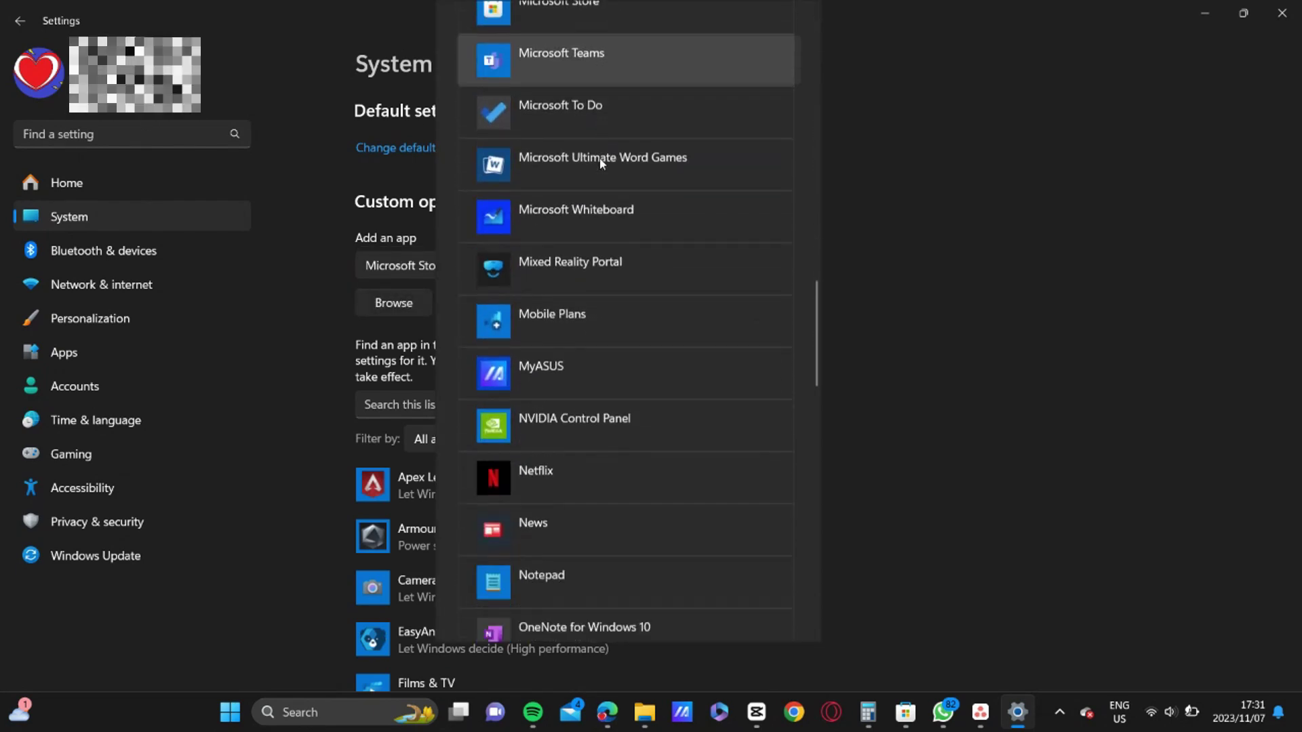
scroll(594, 161, down, 5)
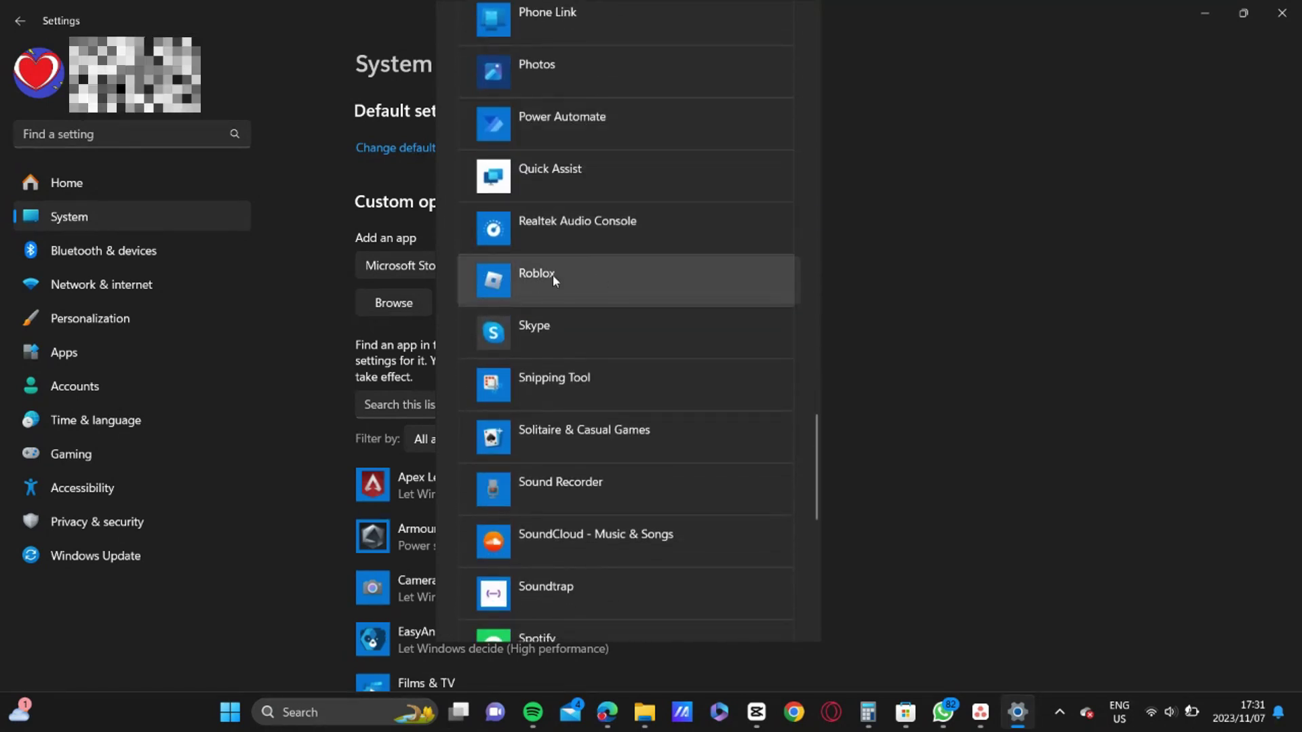
click(554, 277)
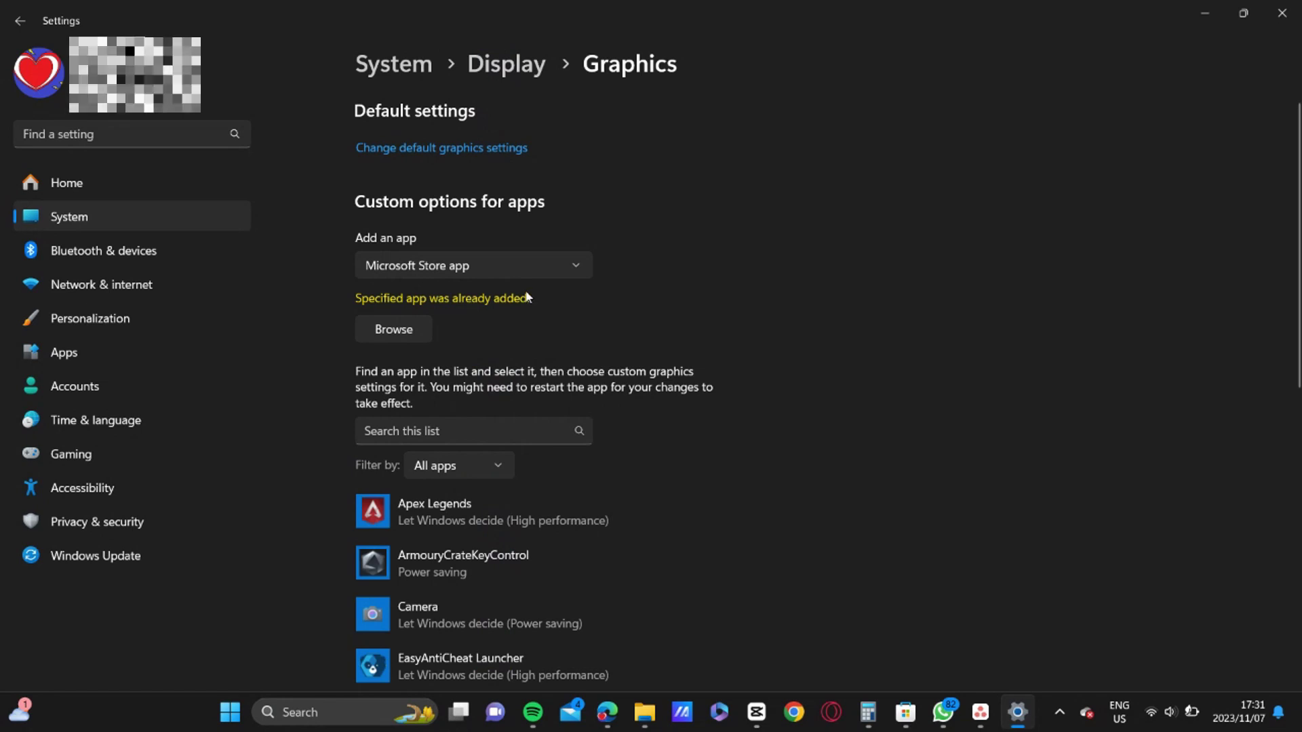
scroll(517, 325, down, 8)
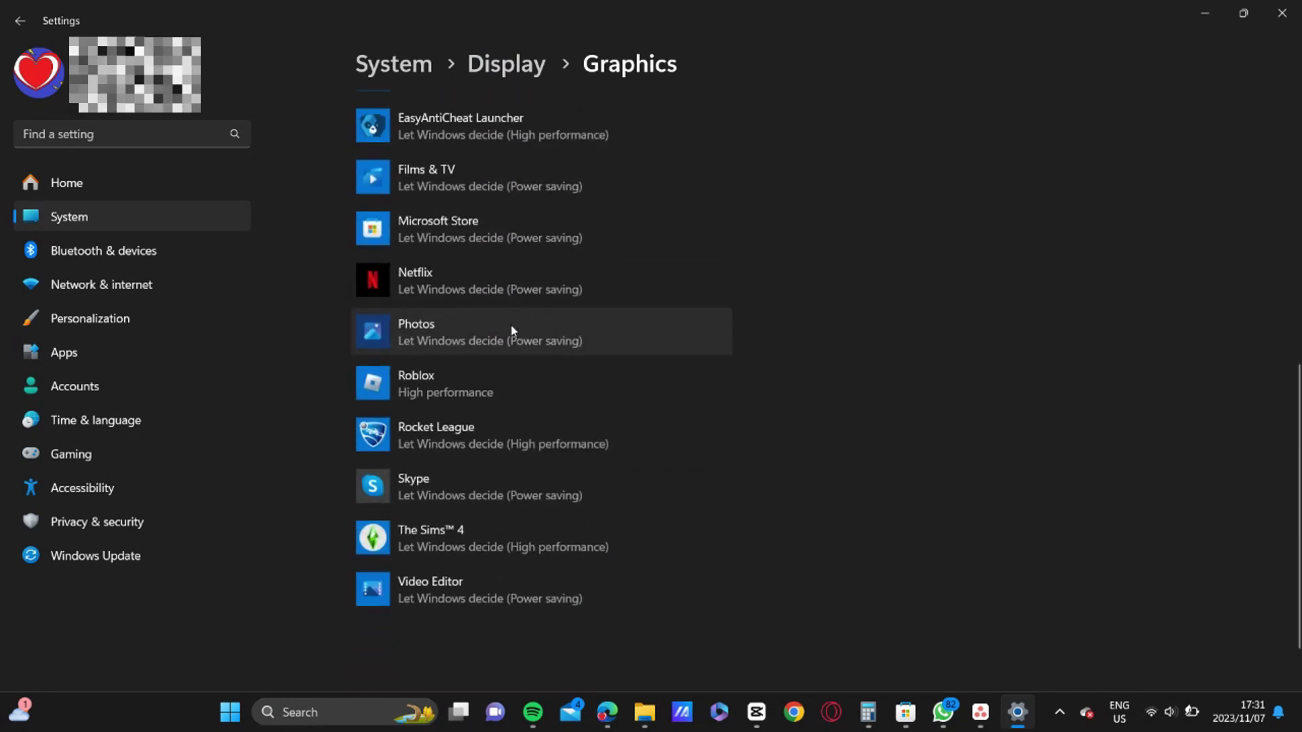
- Save Roblox's graphics preference as High performance on the NVIDIA GeForce GTX 1650 Ti
scroll(512, 330, down, 1)
click(503, 326)
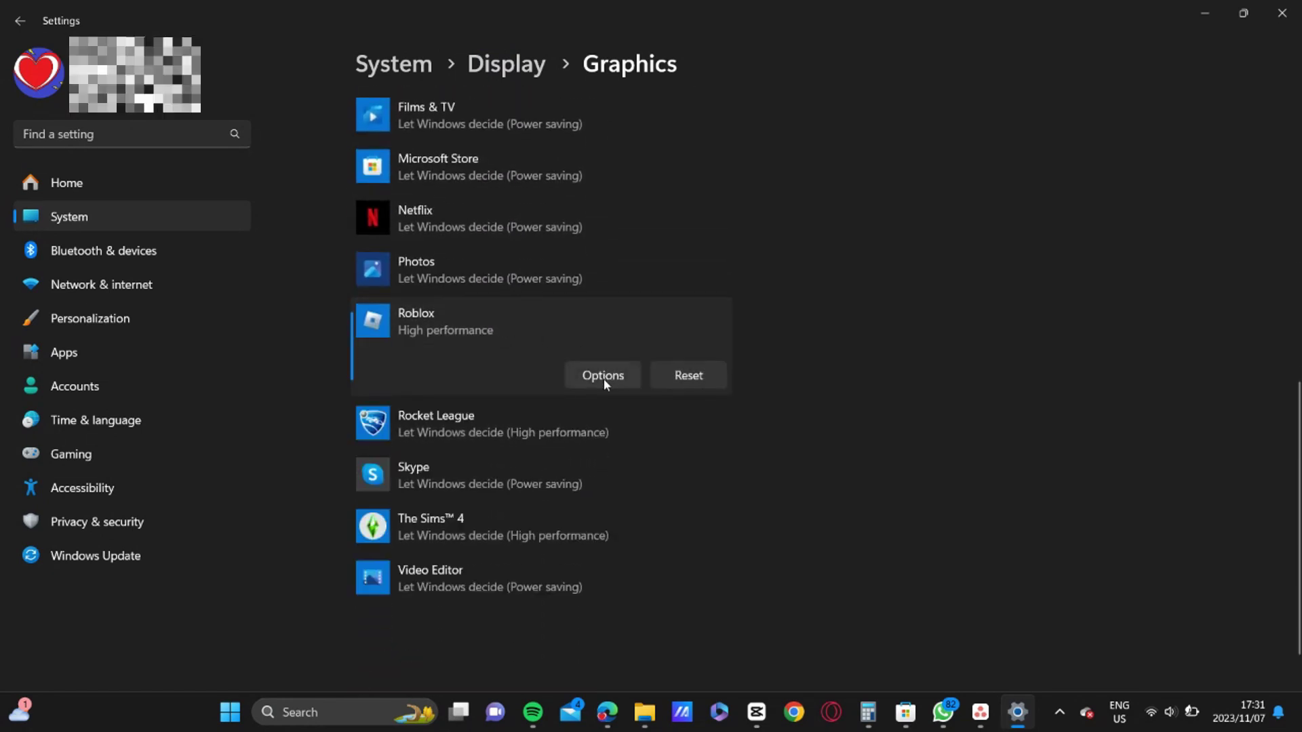
click(603, 378)
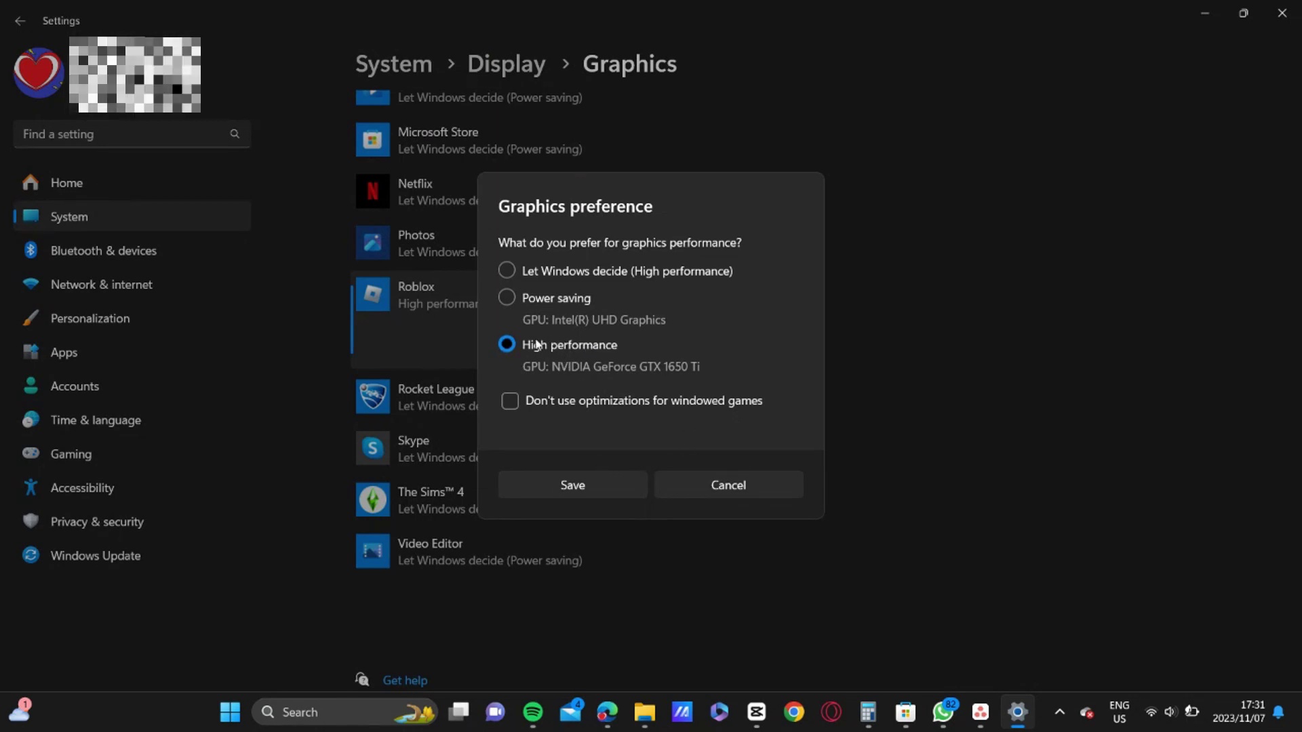
click(596, 479)
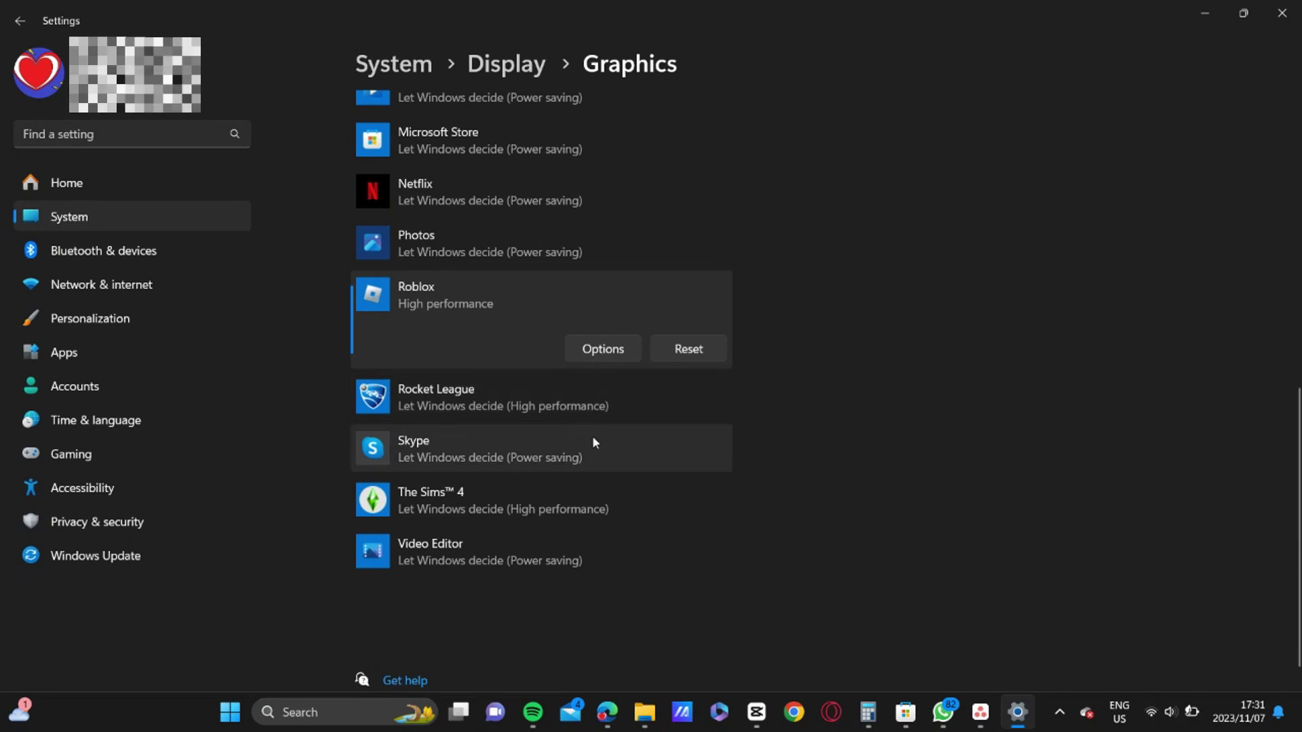
scroll(731, 364, down, 1)
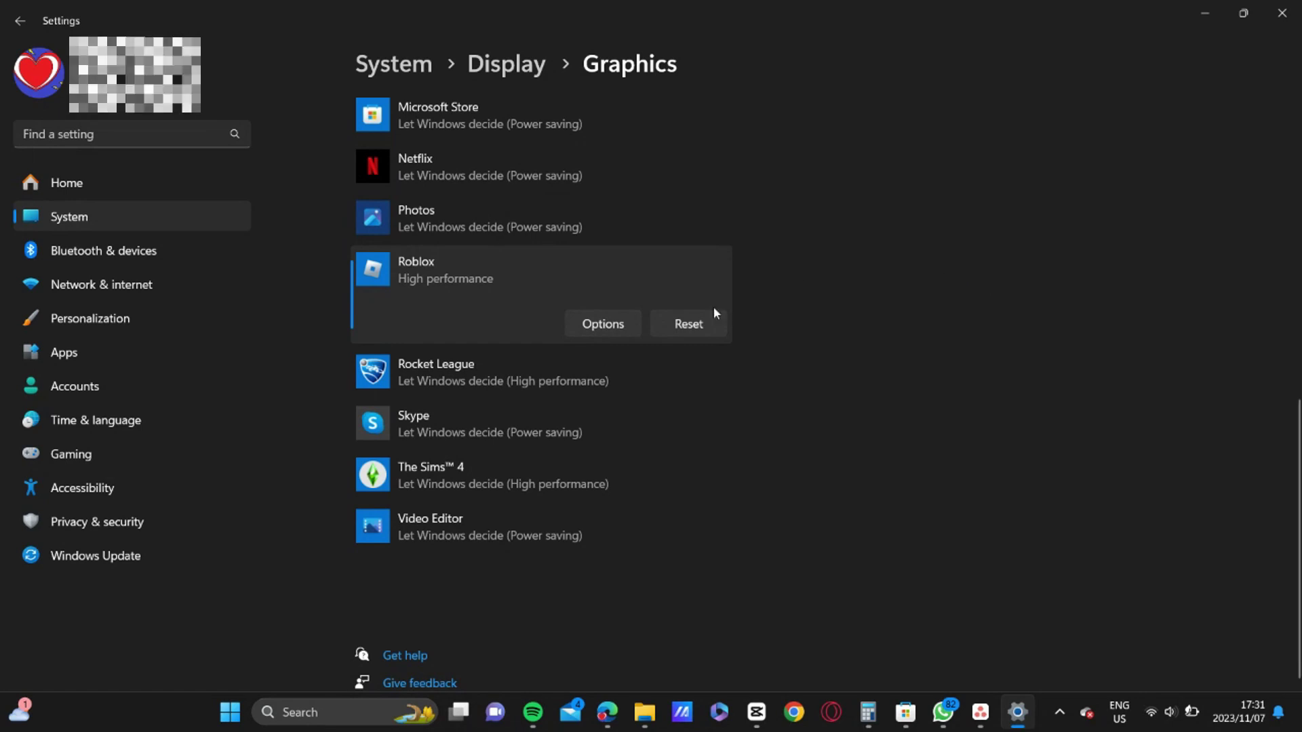
- Search 'roblox', open Roblox Studio's file location, and open the shortcut's Properties
click(299, 710)
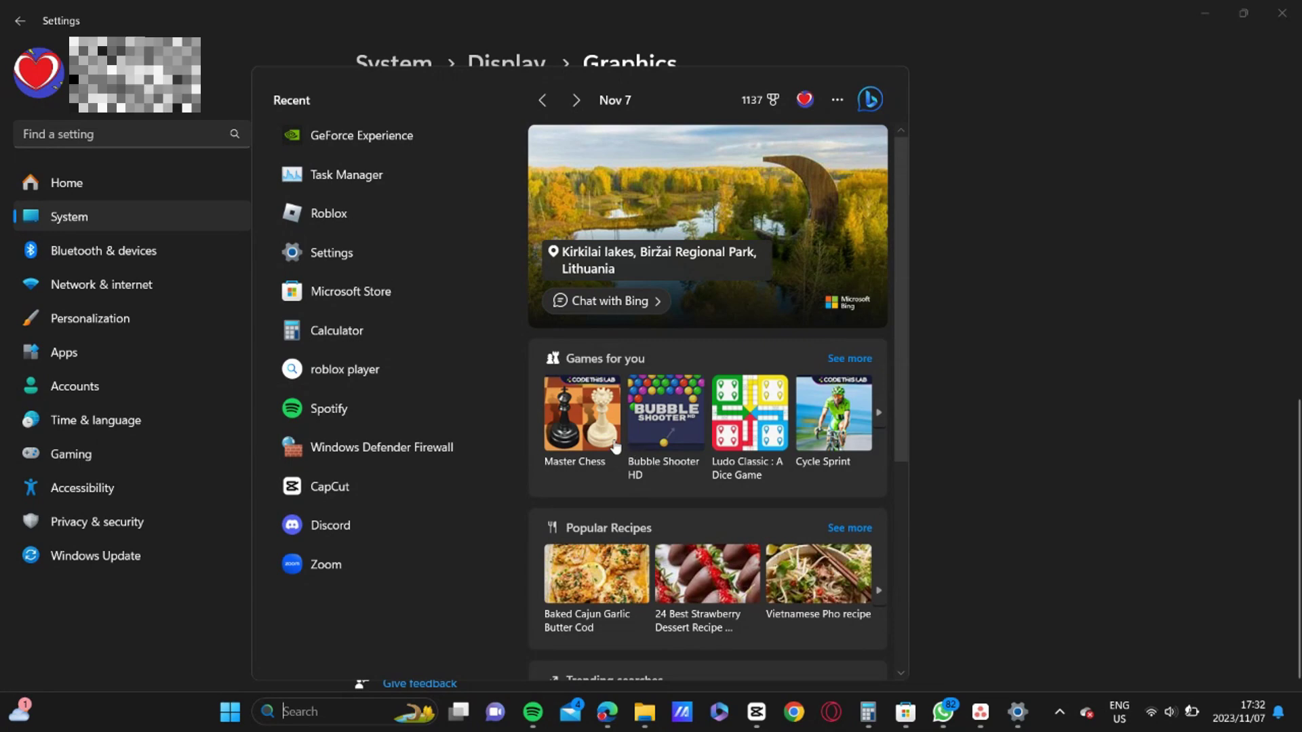
text(roblox)
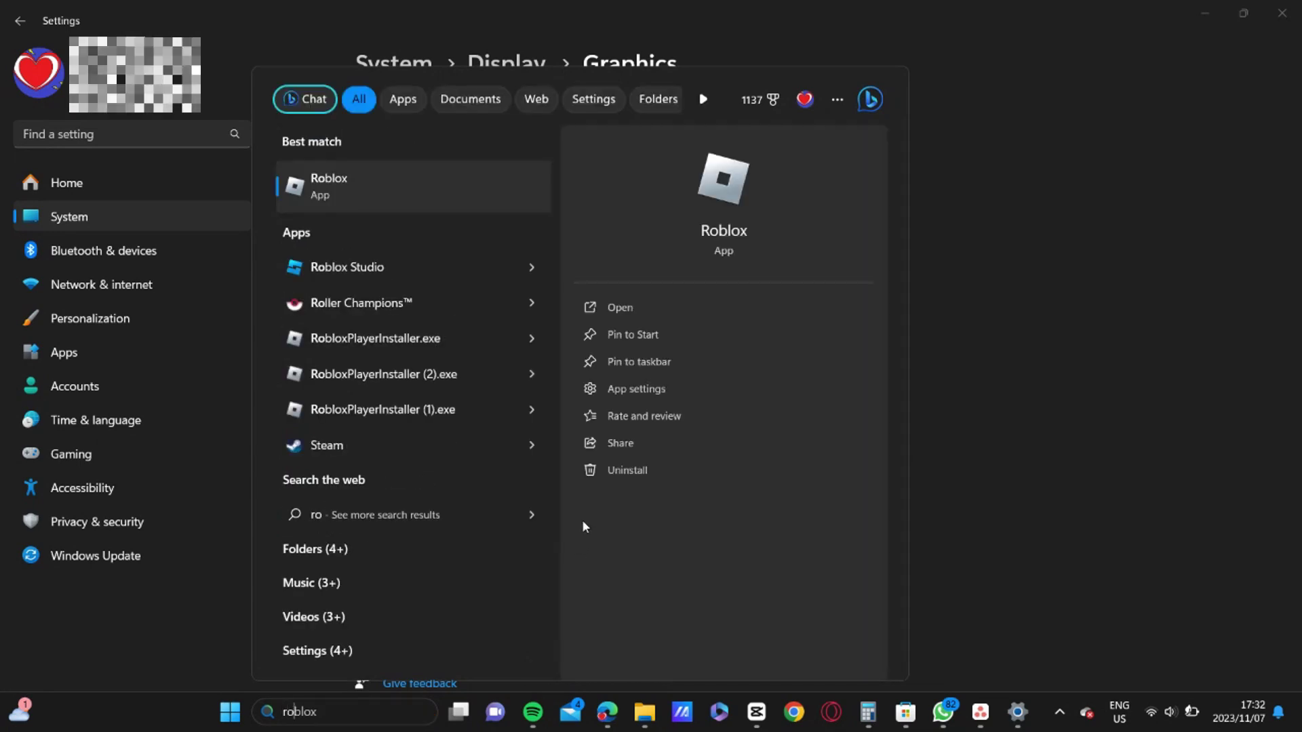
click(531, 303)
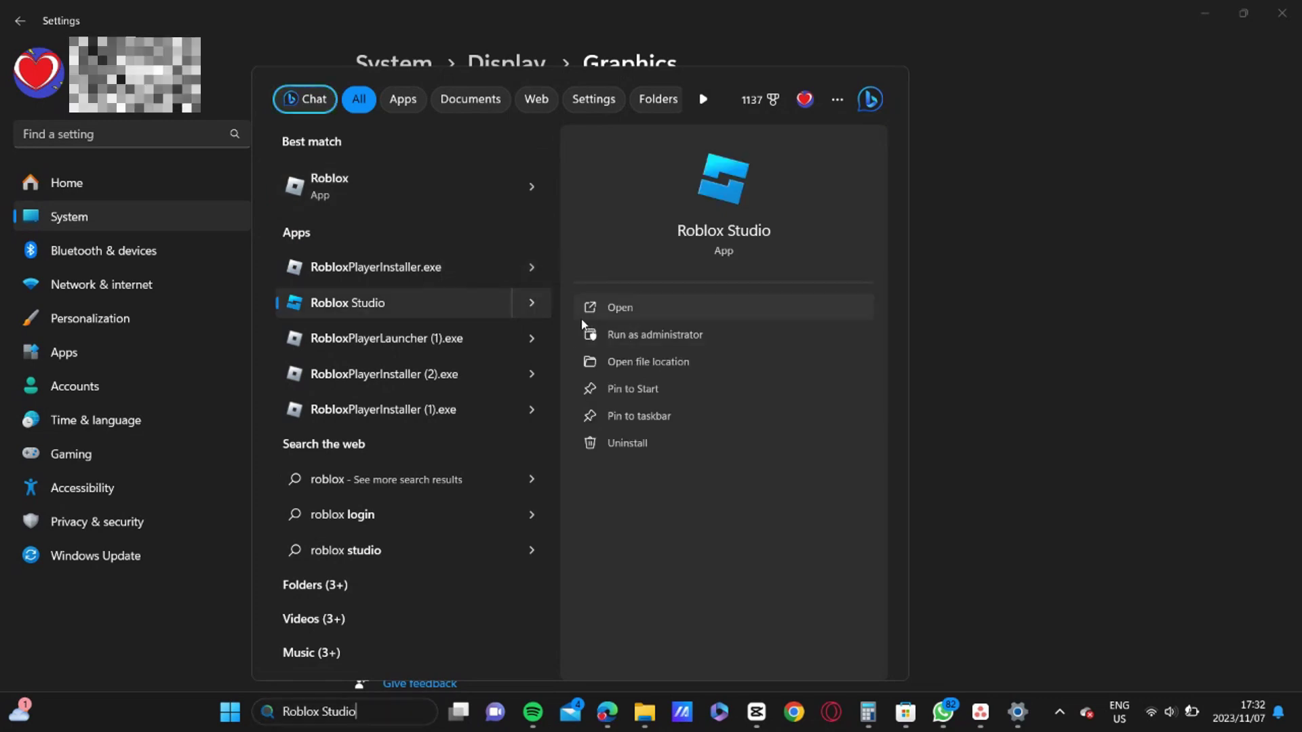
click(665, 356)
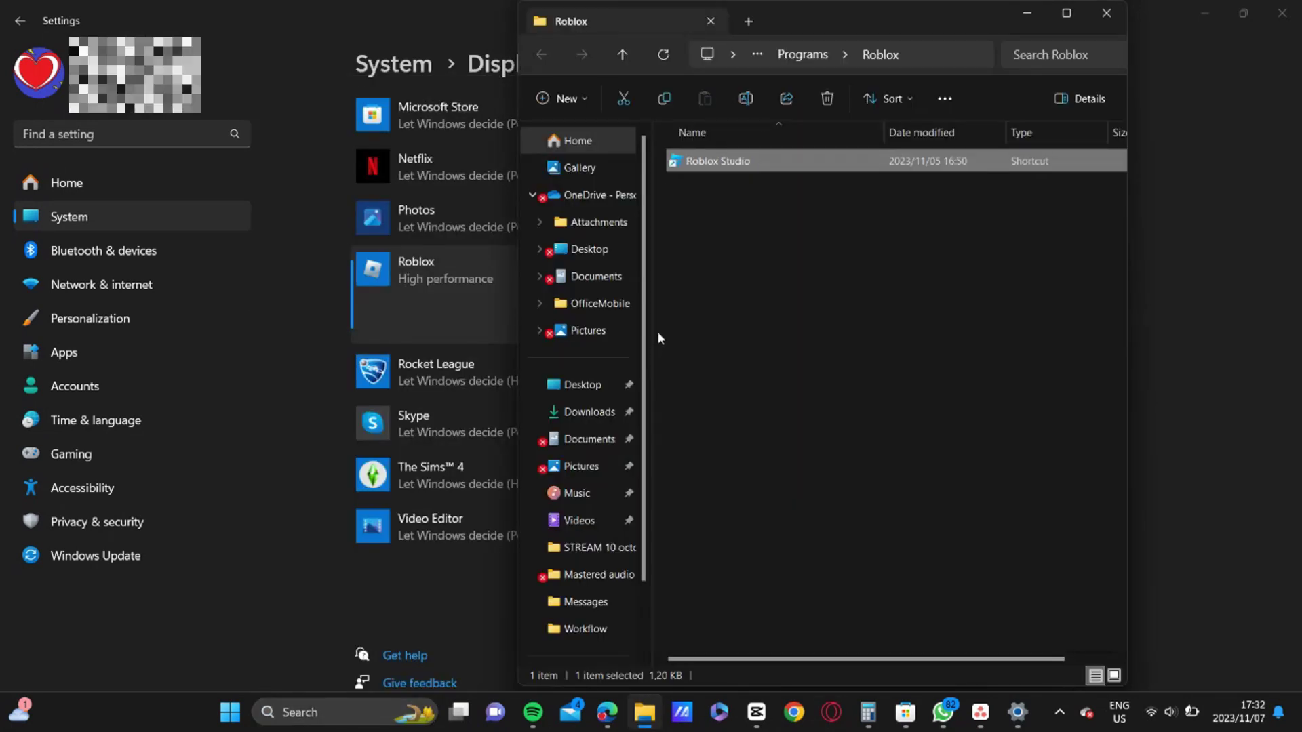
right_click(745, 167)
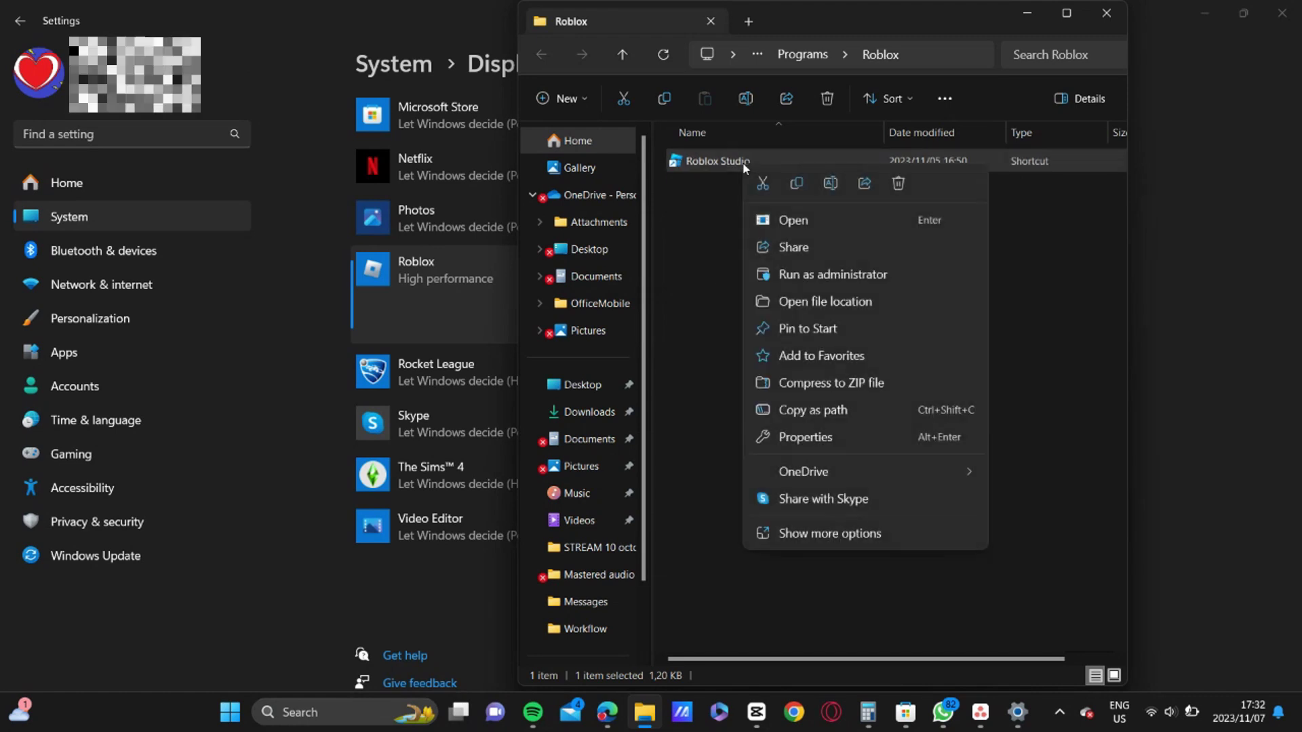
click(815, 438)
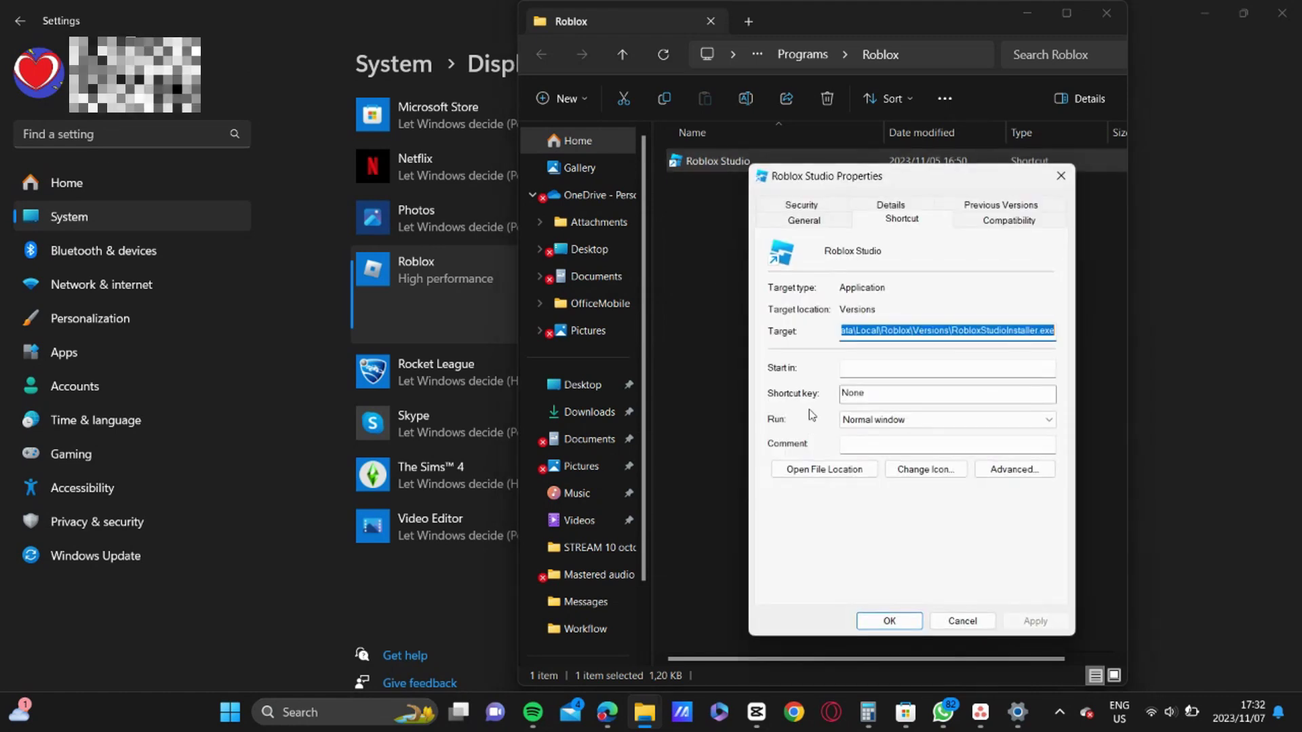
- Enable compatibility mode for Windows 7 on the Roblox Studio shortcut and apply it
click(1010, 221)
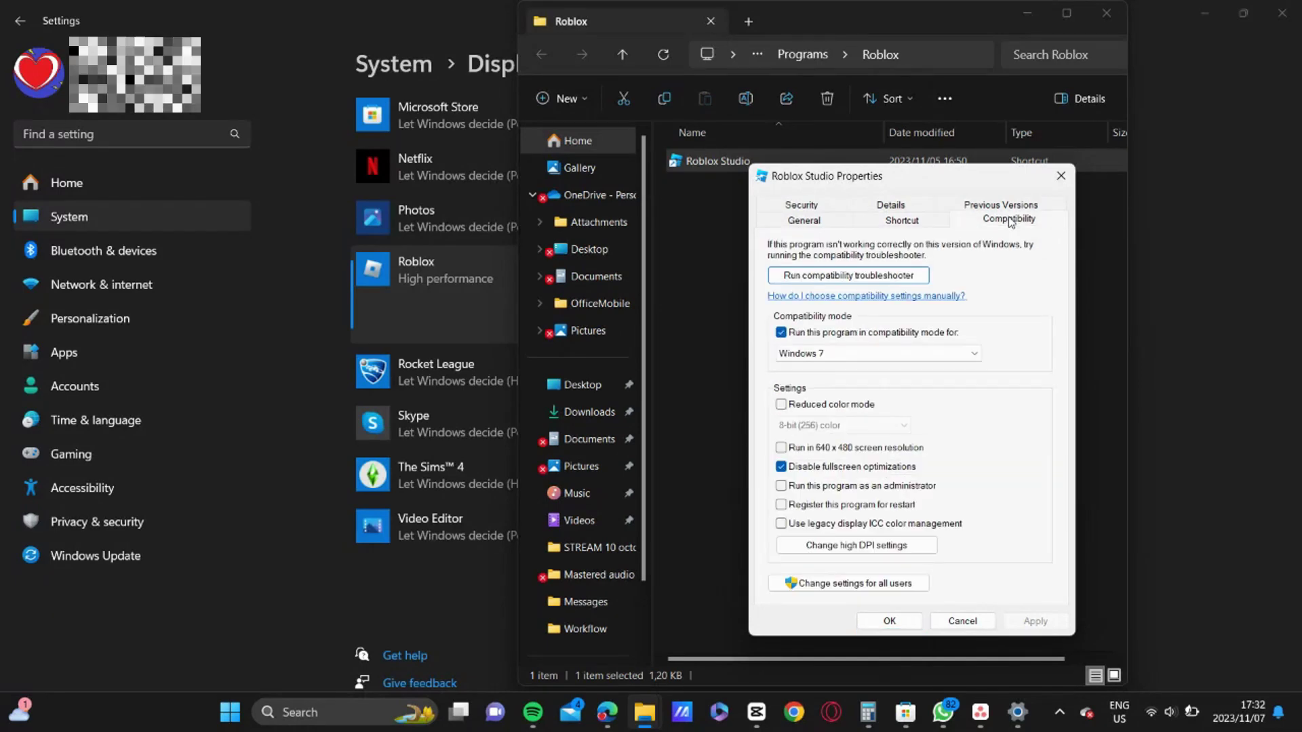
click(781, 334)
click(783, 335)
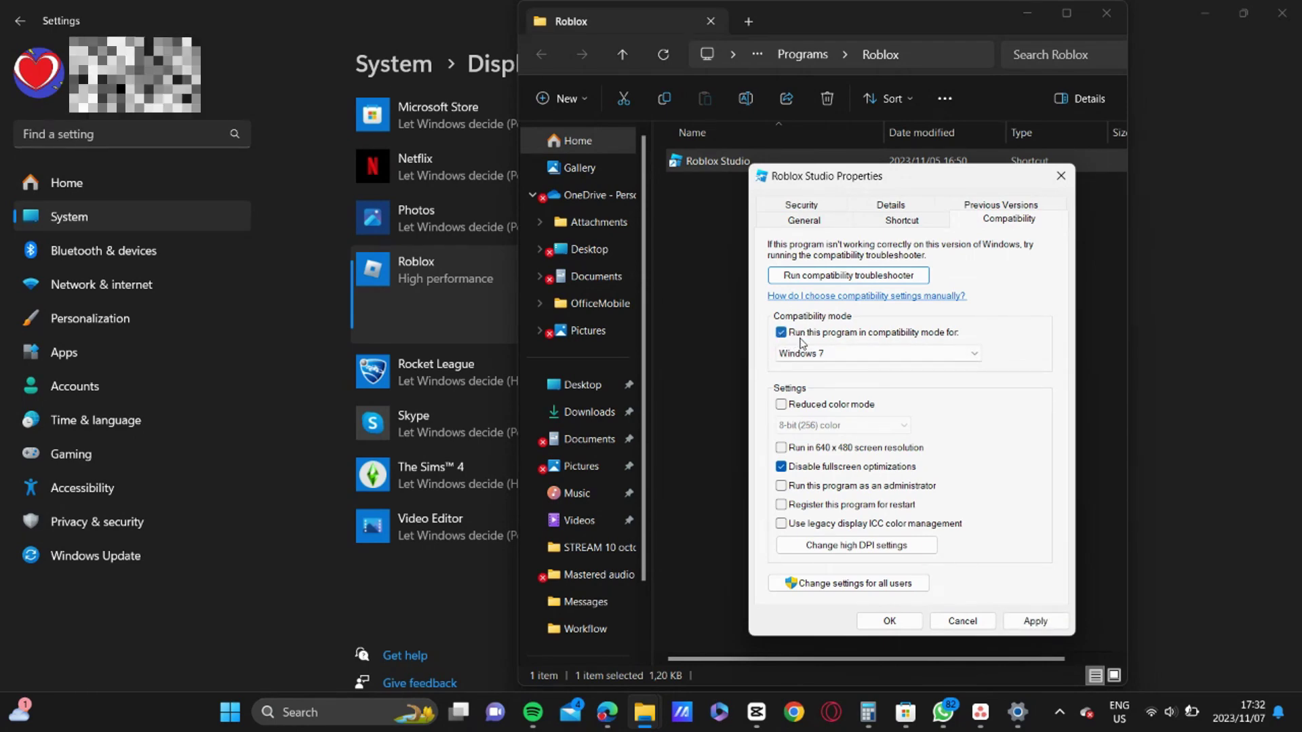
click(805, 353)
click(818, 452)
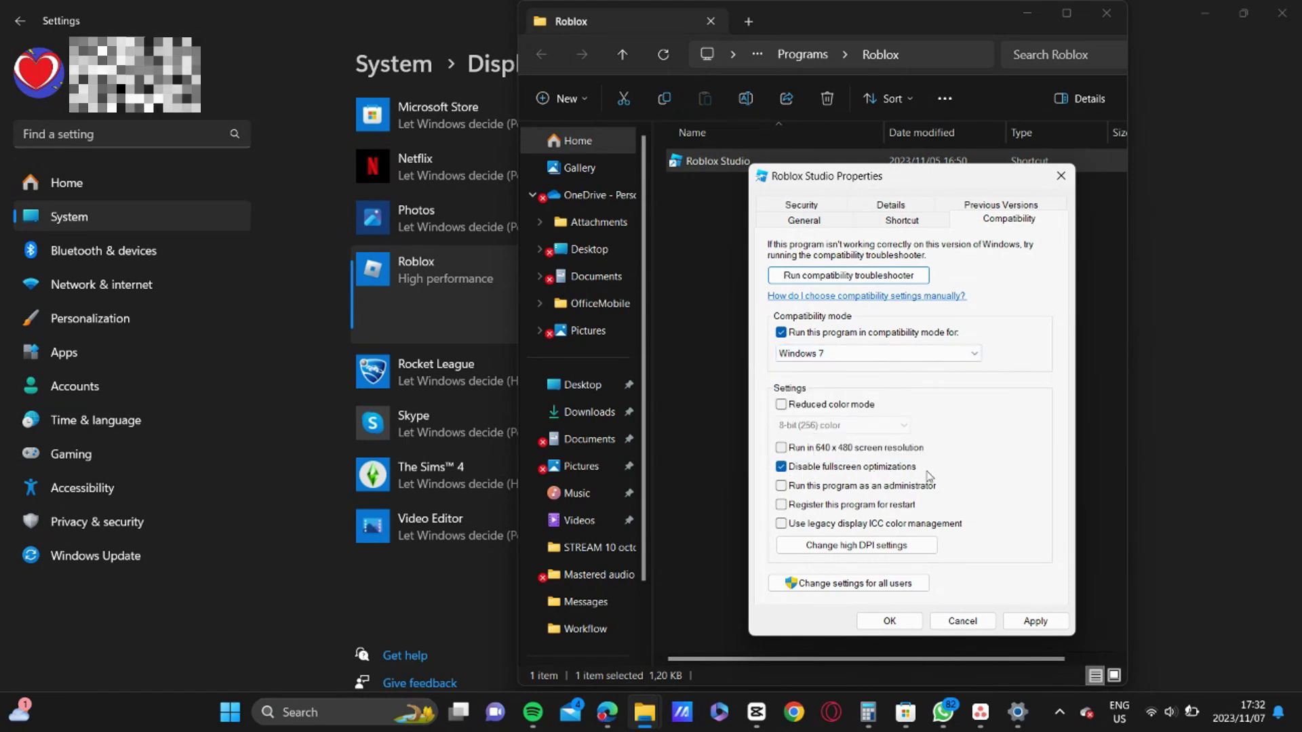
click(1035, 621)
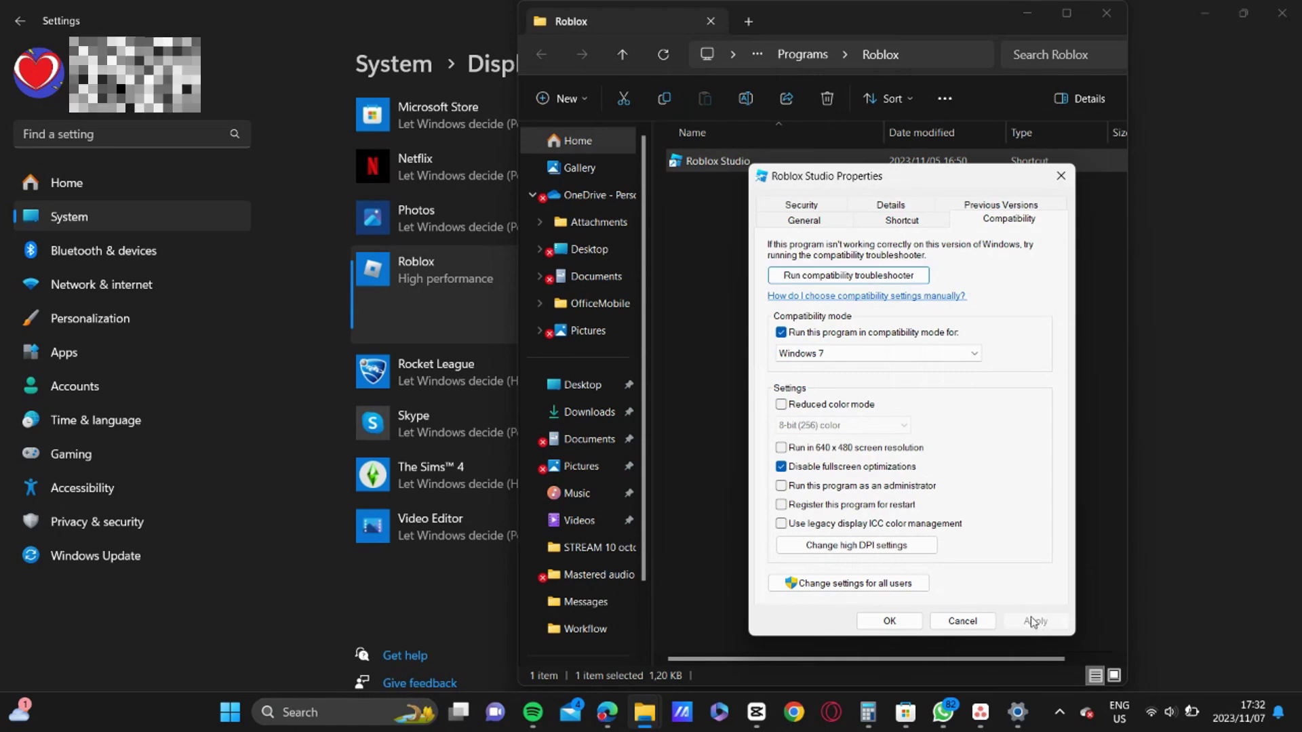
click(886, 619)
- Minimise all windows with Windows+D to reveal the desktop
key(super+d)
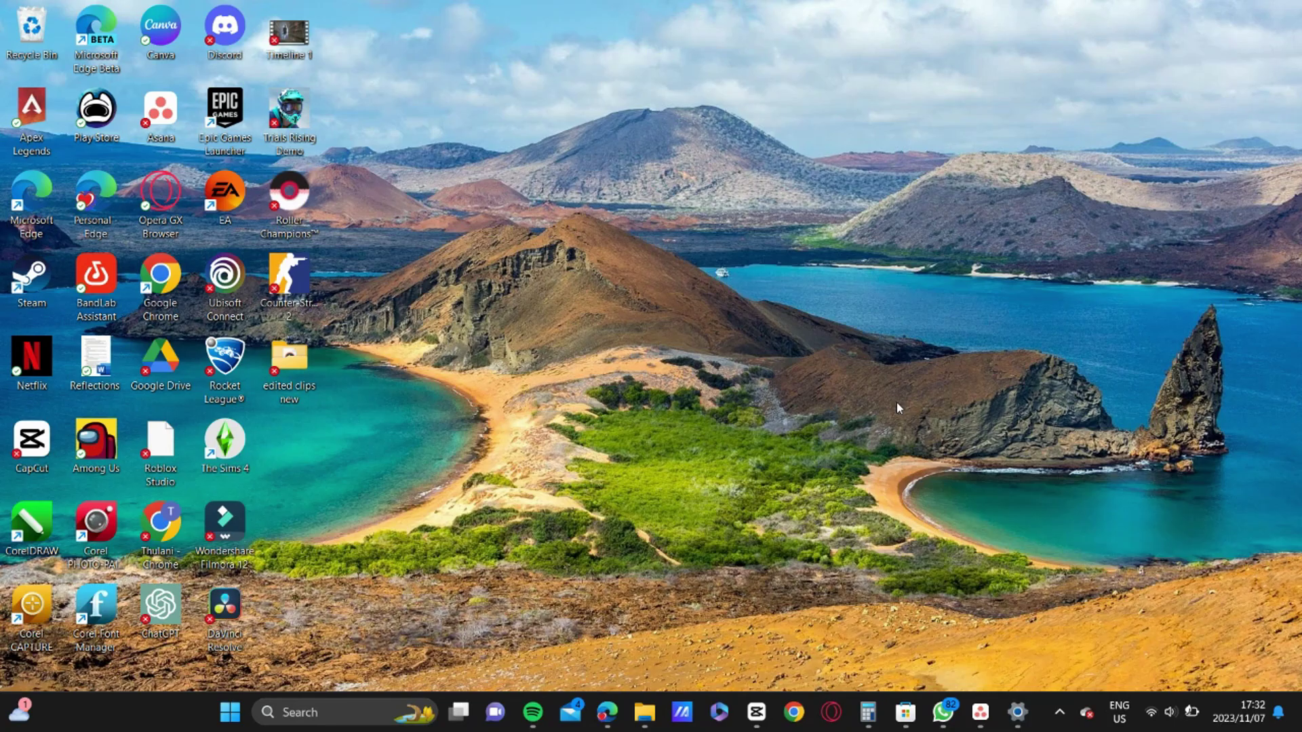